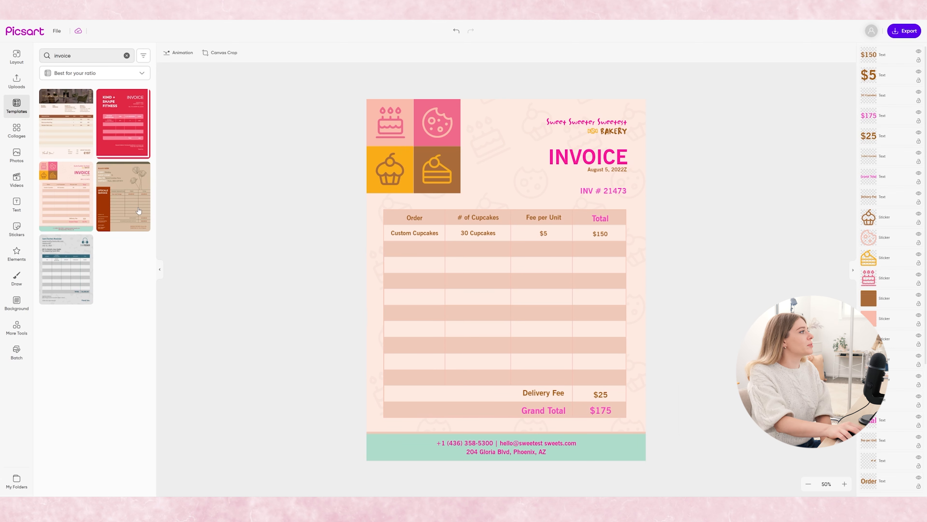
# Preview the floral event invoice template and apply the TimelessChick home decor invoice template to the canvas.
pyautogui.click(139, 211)
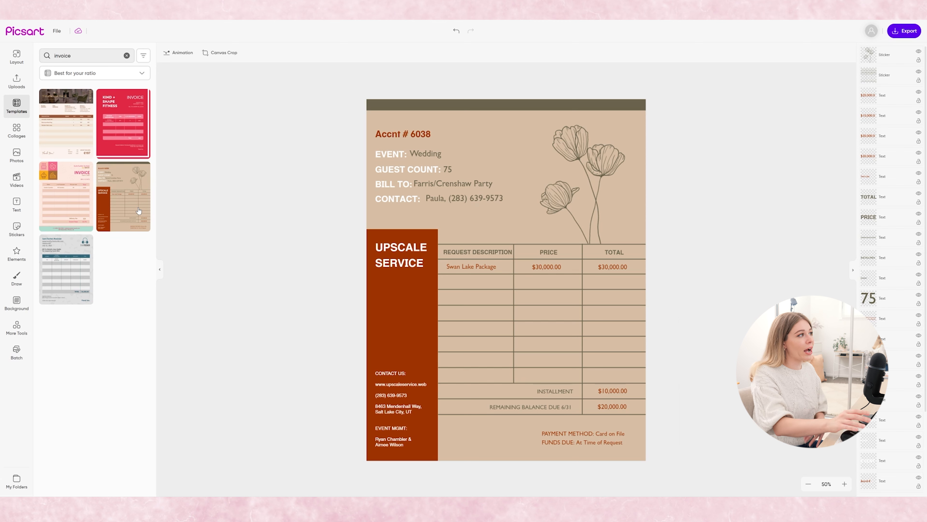
pyautogui.click(61, 130)
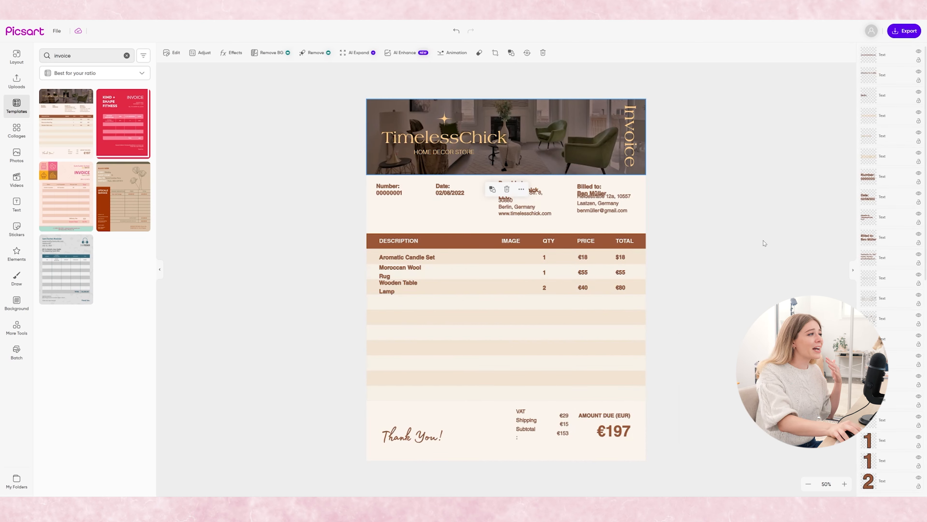
pyautogui.click(732, 192)
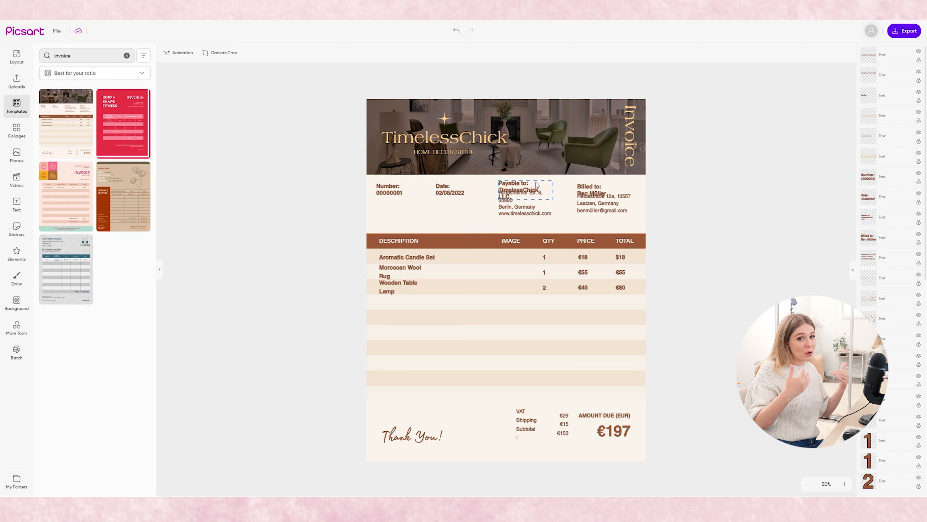
# Reposition the "Payable to" heading and the address under it so the two texts do not overlap.
pyautogui.moveTo(535, 185); pyautogui.dragTo(534, 176)
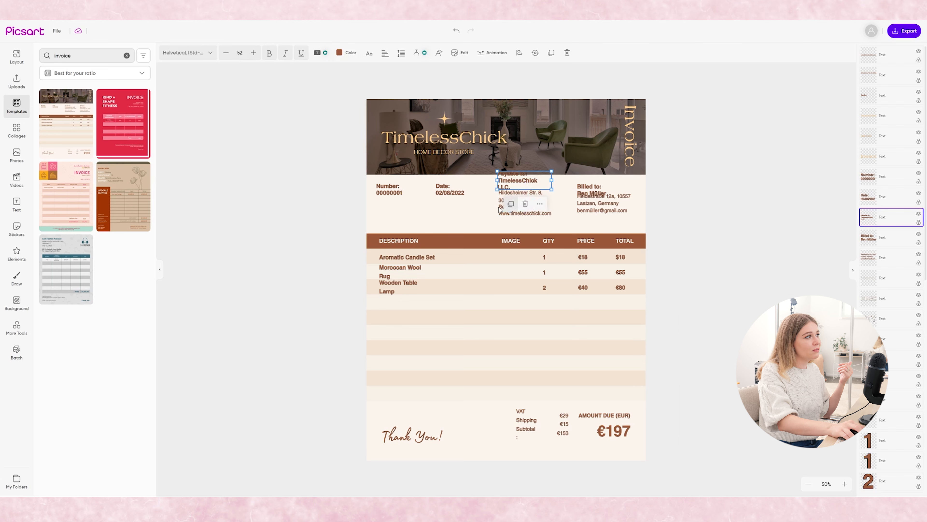
pyautogui.hotkey('ctrl', 'z')
pyautogui.click(516, 177)
pyautogui.moveTo(516, 179); pyautogui.dragTo(519, 188)
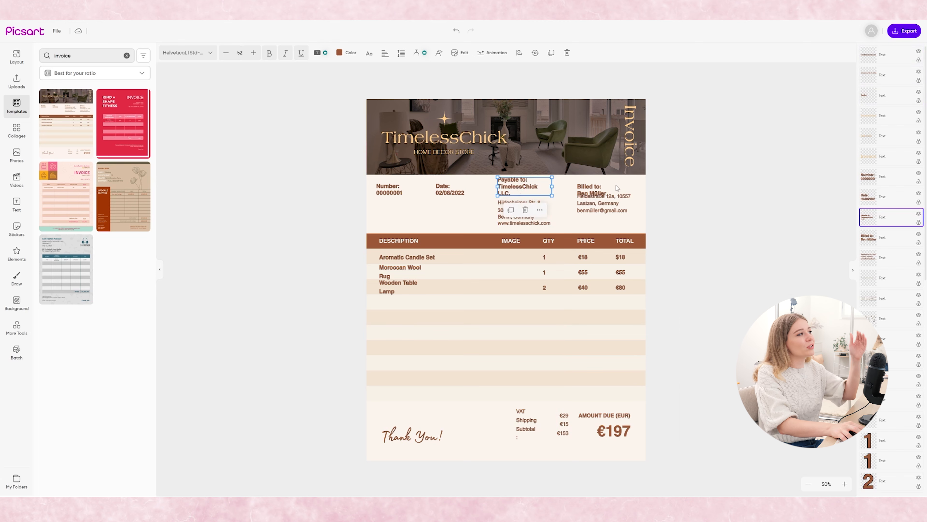
# Move the "Billed to" heading slightly up, clear of the address lines beneath it.
pyautogui.click(617, 186)
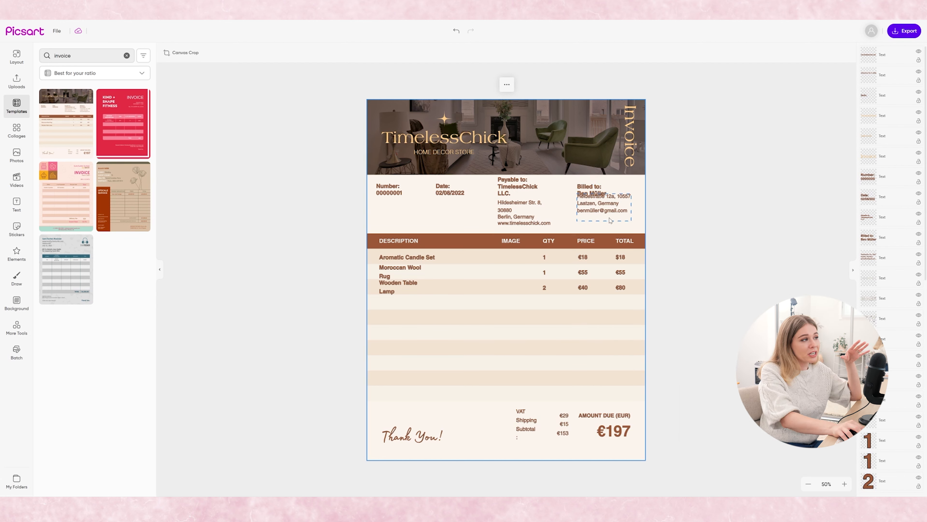
pyautogui.moveTo(600, 191); pyautogui.dragTo(599, 185)
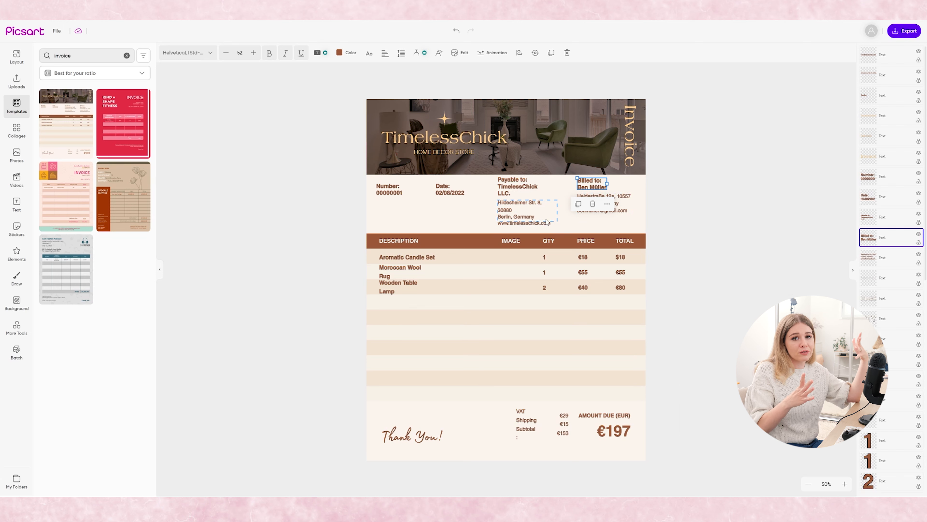
pyautogui.click(727, 208)
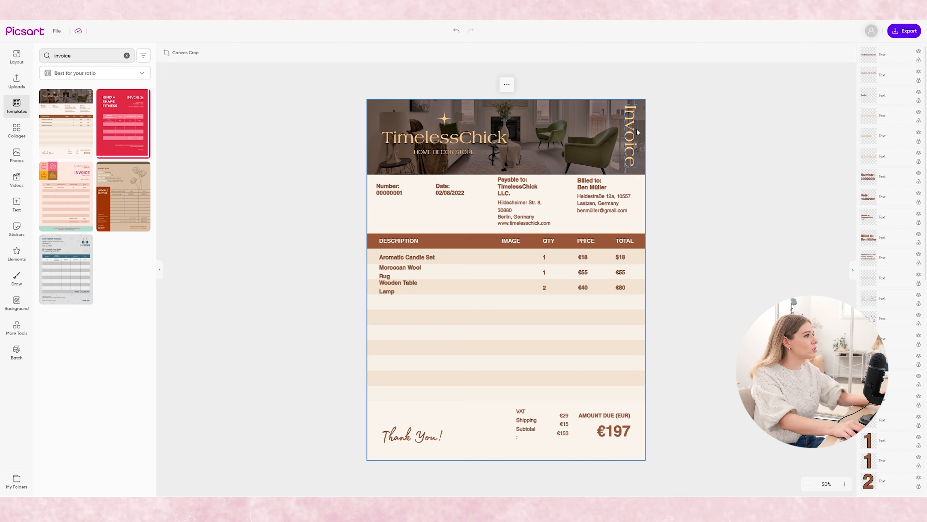
# Replace the header brand name with "Kayleigh Journeys" and widen its text box so it fits on one line.
pyautogui.doubleClick(462, 148)
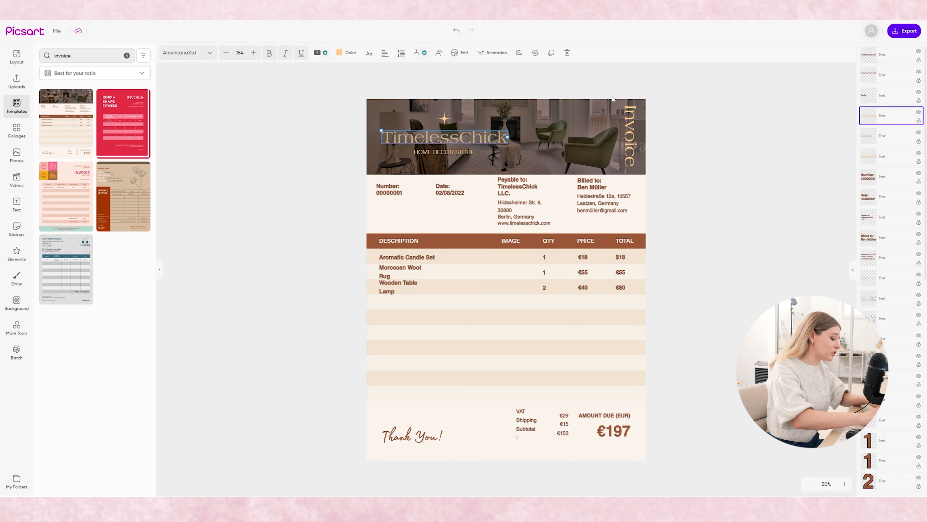
pyautogui.write('Kayle')
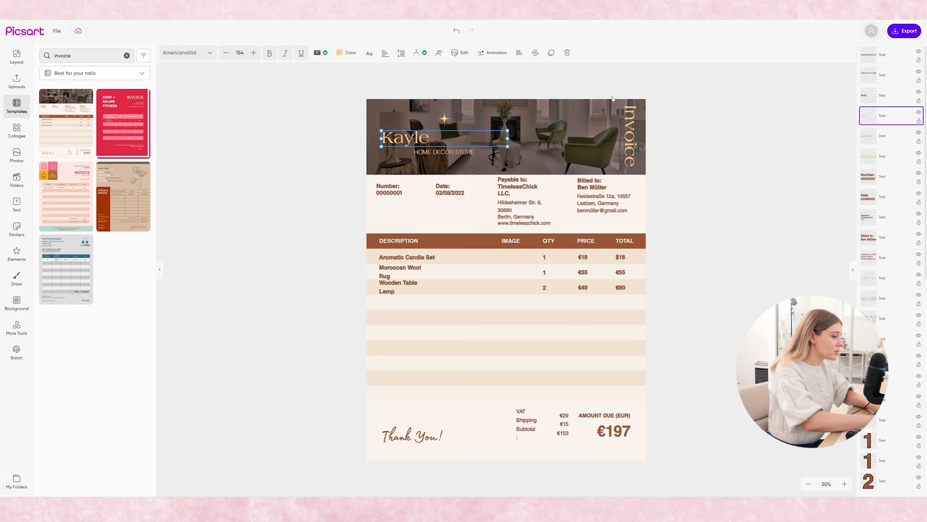
pyautogui.write('igh')
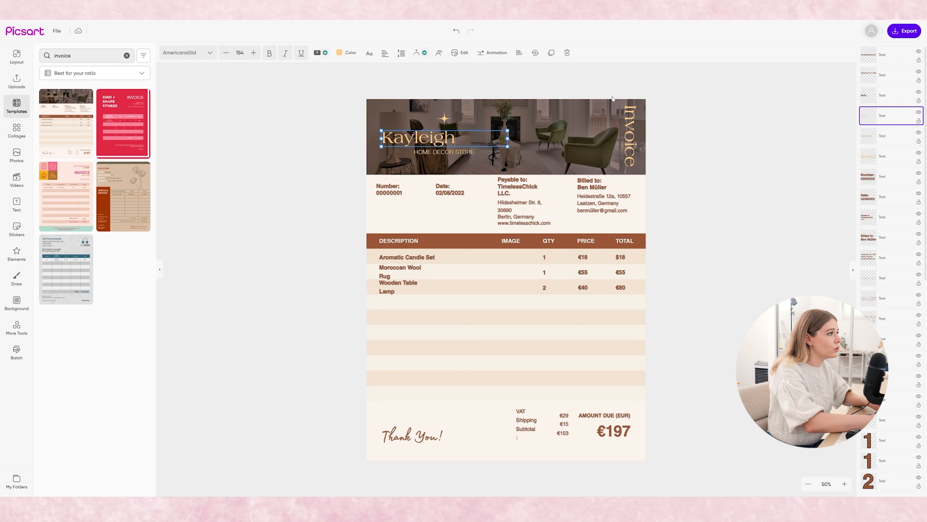
pyautogui.write(' June')
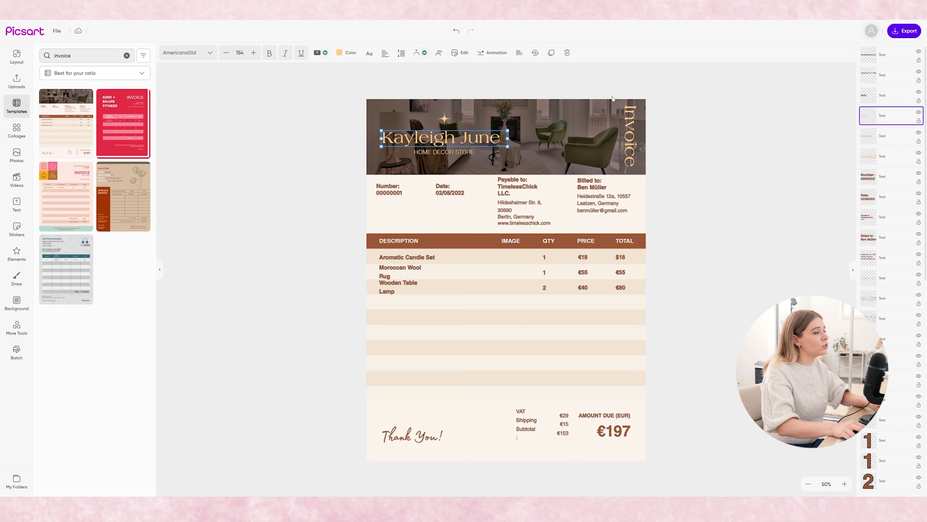
pyautogui.press('BackSpace')
pyautogui.press('BackSpace')
pyautogui.press('BackSpace')
pyautogui.write('ourneys')
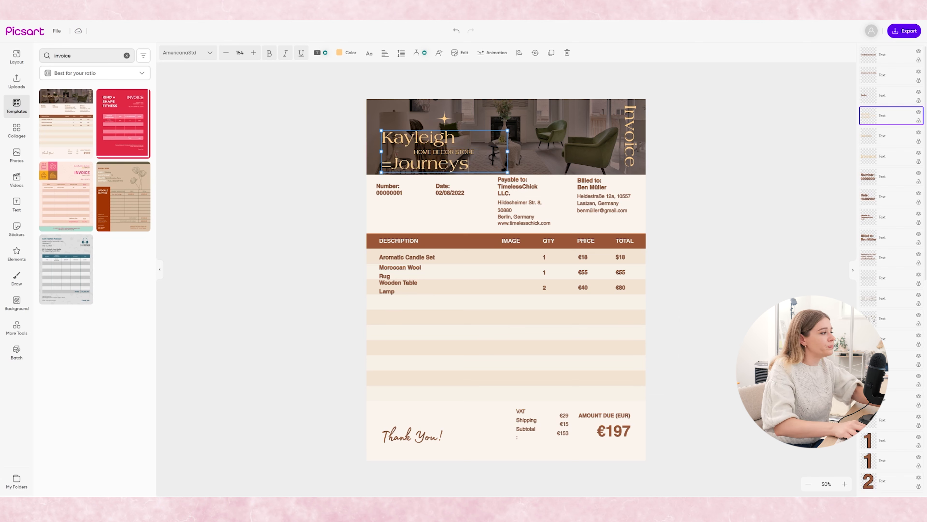
pyautogui.press('BackSpace')
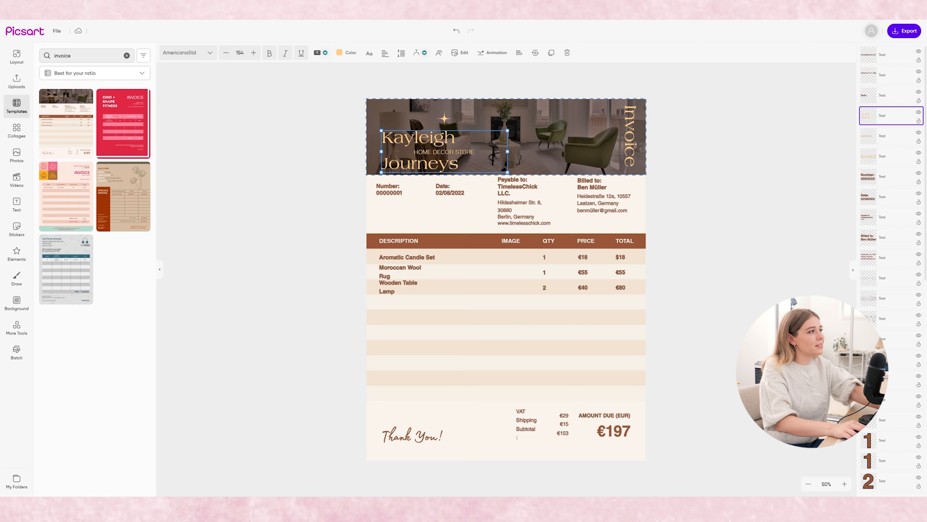
pyautogui.press('BackSpace')
pyautogui.moveTo(507, 151); pyautogui.dragTo(568, 151)
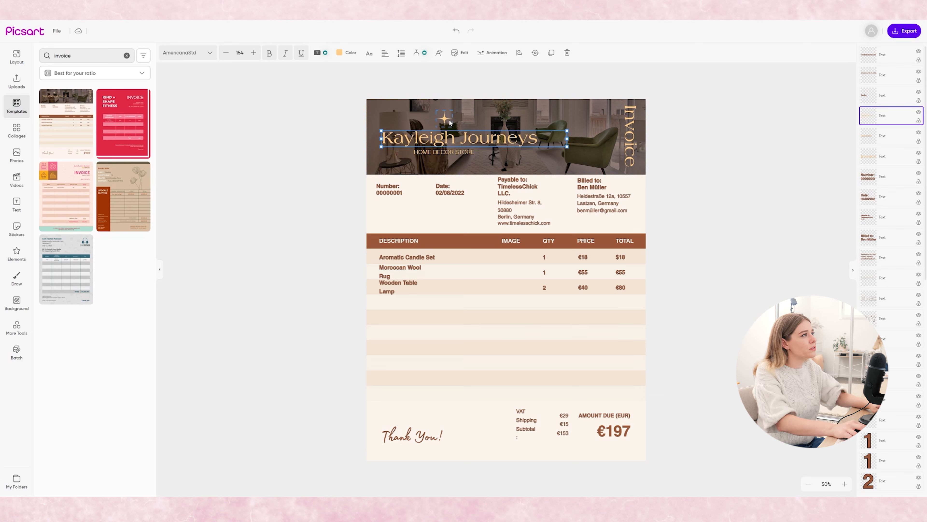
# Shift the star and tagline toward the title's centre and change the tagline to "TRAVEL CONTENT CREATOR".
pyautogui.moveTo(448, 119); pyautogui.dragTo(460, 117)
pyautogui.moveTo(430, 152); pyautogui.dragTo(443, 153)
pyautogui.doubleClick(443, 153)
pyautogui.press('BackSpace')
pyautogui.write('TRAVEL CONTE')
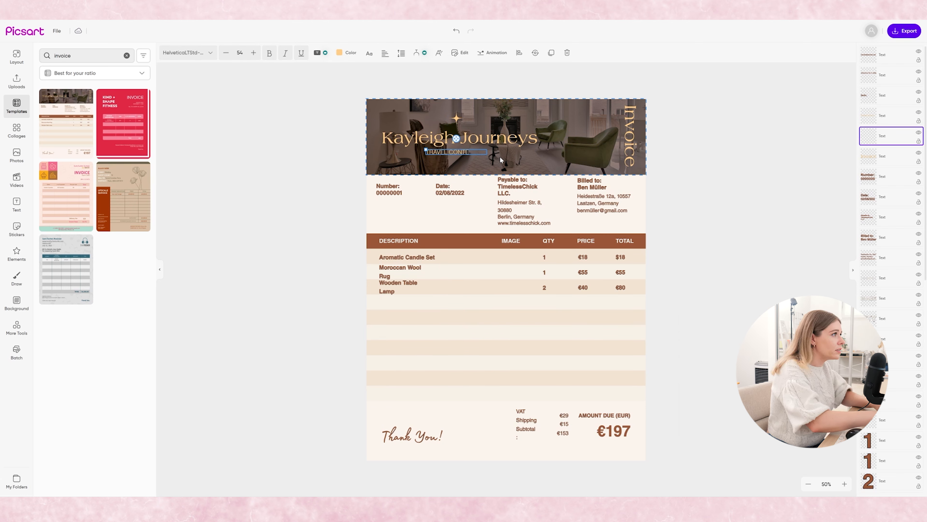
pyautogui.write('NT CREATOR')
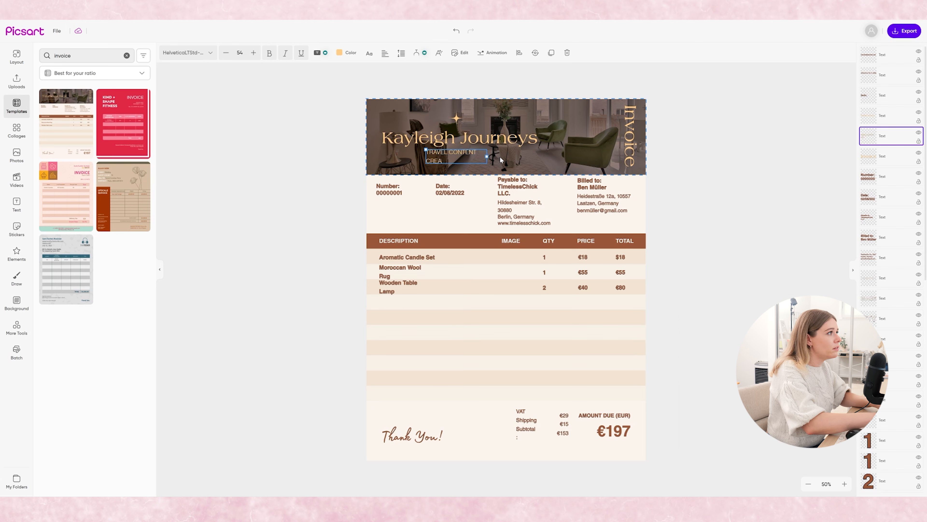
# Remove the star ornament above the header title and move the title slightly up.
pyautogui.click(465, 140)
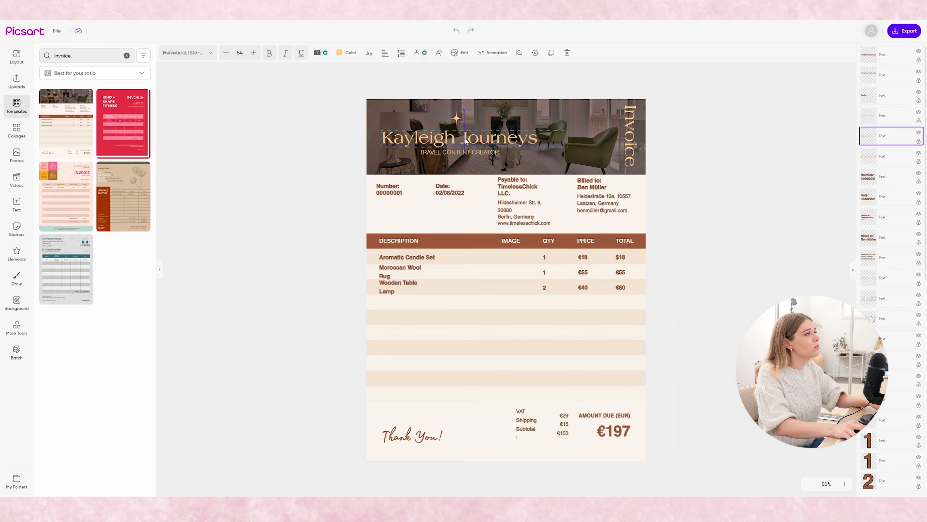
pyautogui.moveTo(437, 141); pyautogui.dragTo(436, 135)
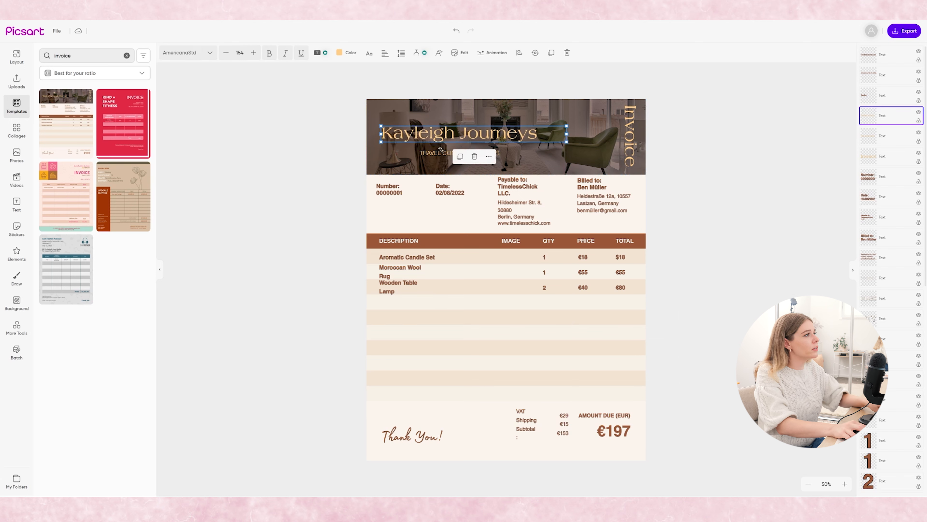
pyautogui.click(408, 194)
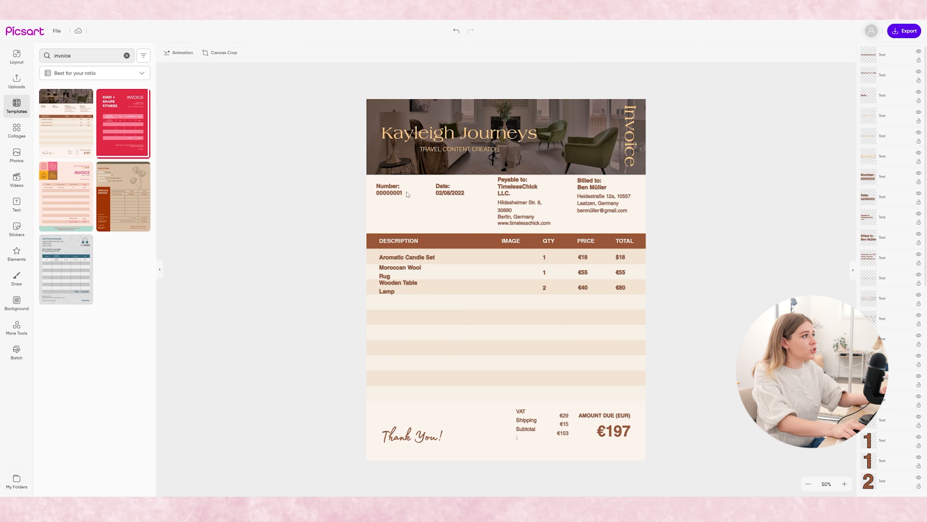
# Shorten the invoice number under "Number:" to four digits by removing the extra leading zeros.
pyautogui.click(386, 196)
pyautogui.press('BackSpace')
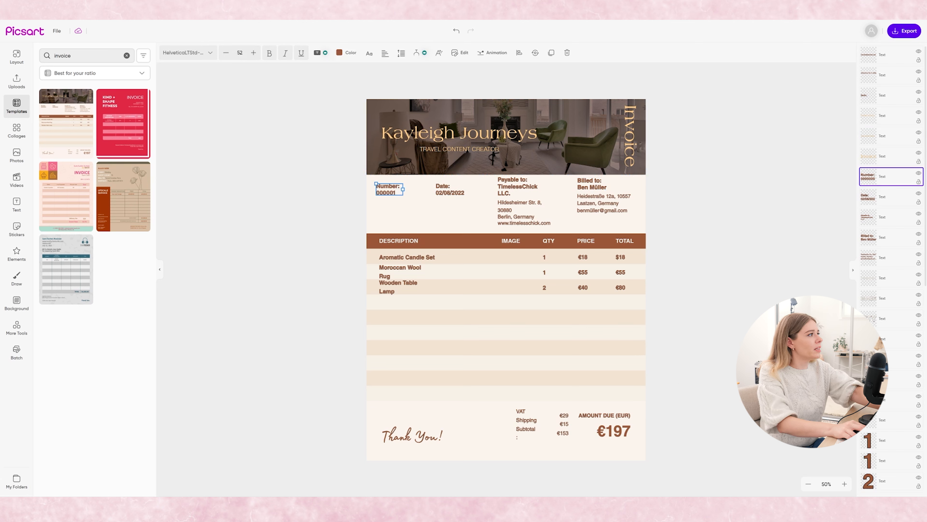
pyautogui.press('BackSpace')
pyautogui.press('BackSpace')
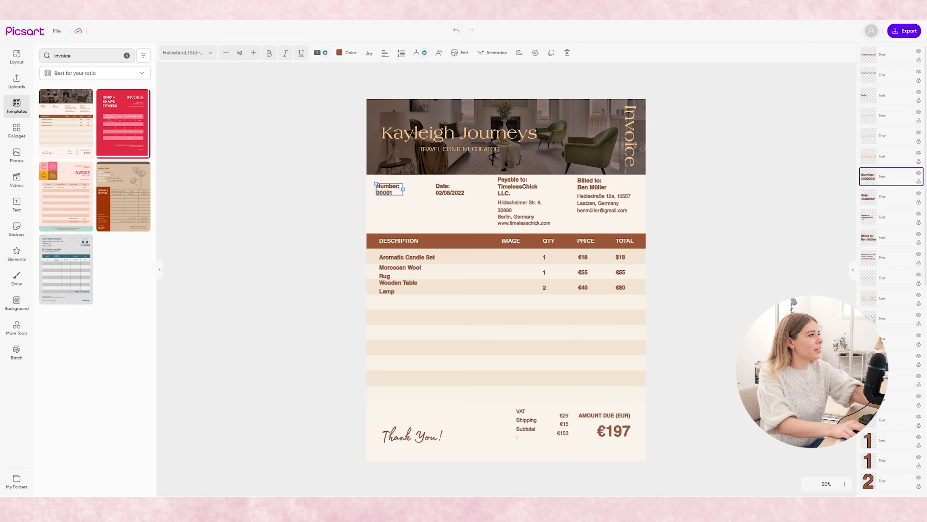
# Move the "Date:" text block closer to the invoice number, keeping the two aligned in one row.
pyautogui.click(466, 191)
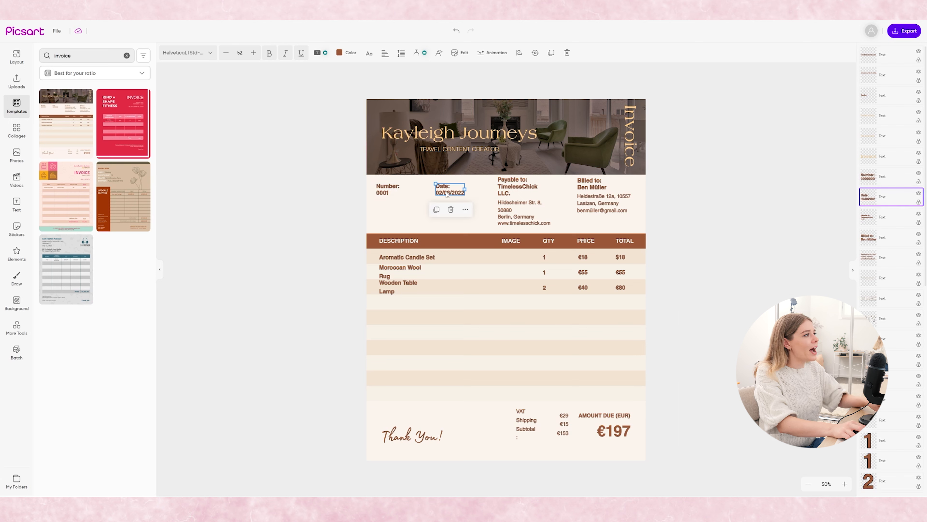
pyautogui.moveTo(448, 194); pyautogui.dragTo(421, 194)
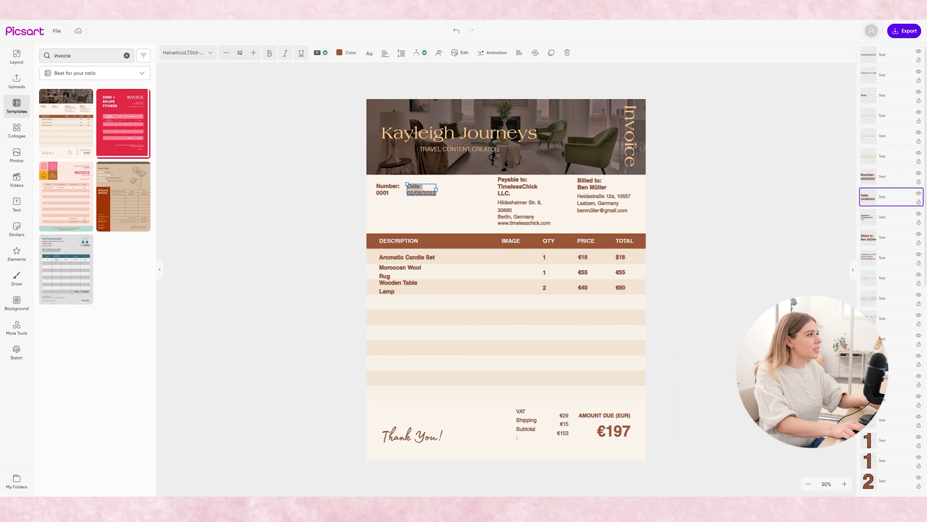
pyautogui.click(412, 201)
pyautogui.click(428, 194)
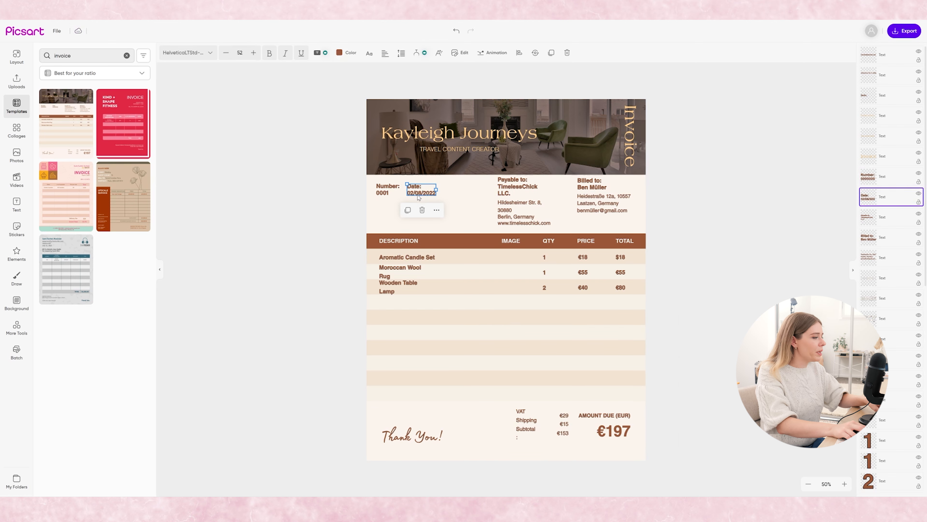
# Duplicate the date block below the invoice number, relabel the copy "DATE DUE:" and widen it so the label fits on one line.
pyautogui.hotkey('ctrl', 'd')
pyautogui.moveTo(422, 197); pyautogui.dragTo(384, 217)
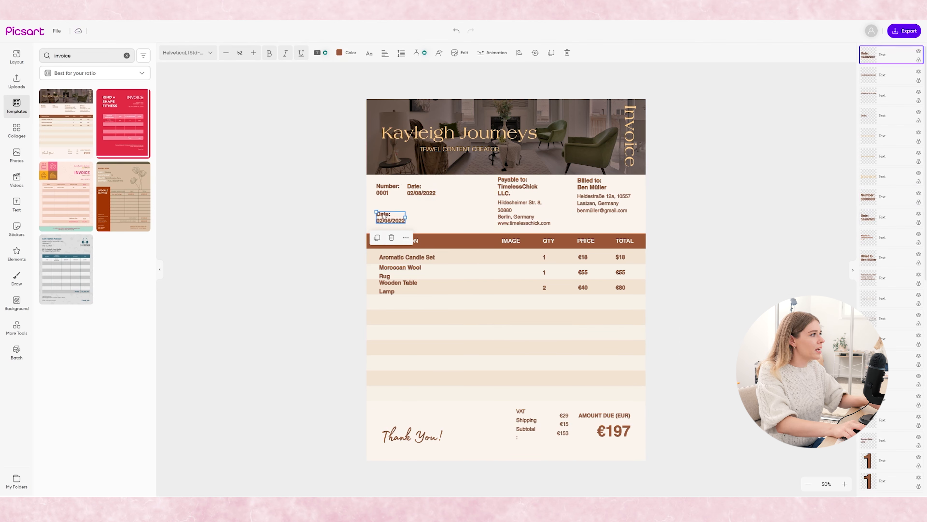
pyautogui.doubleClick(383, 216)
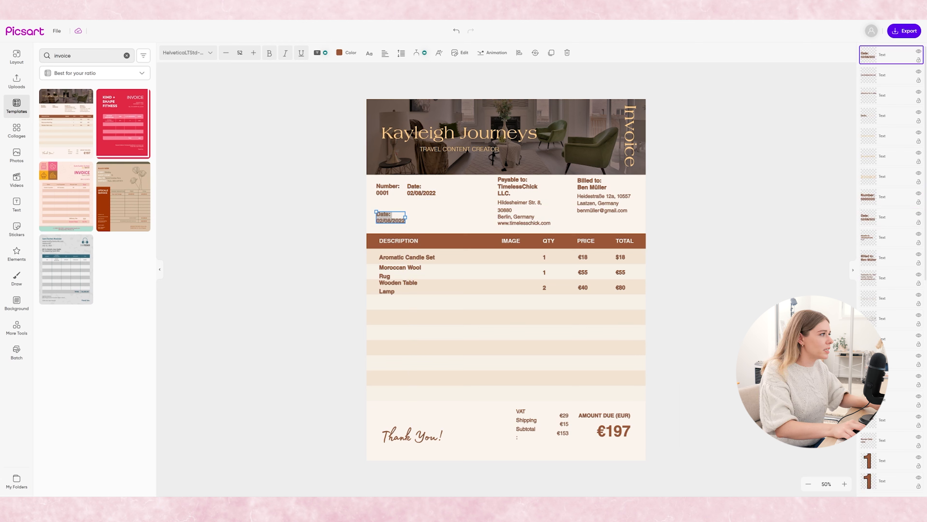
pyautogui.click(389, 214)
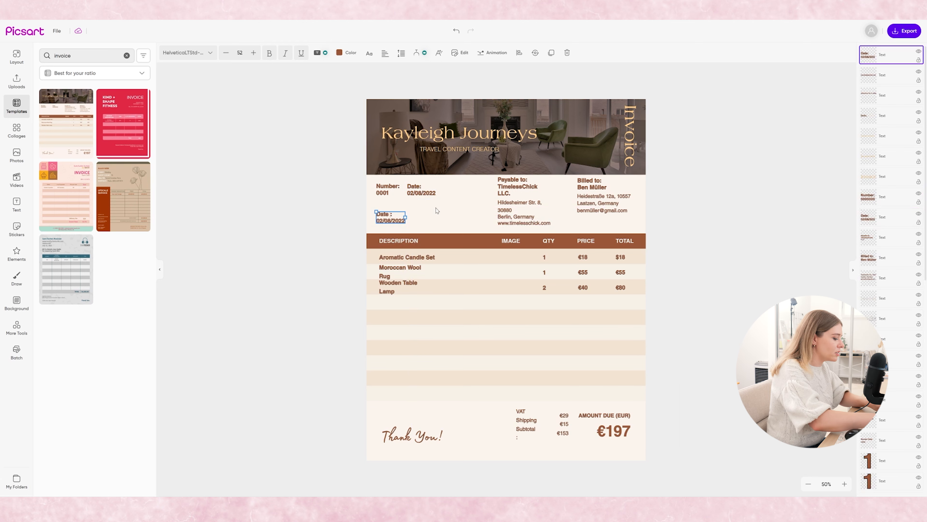
pyautogui.write('dUE')
pyautogui.press('Escape')
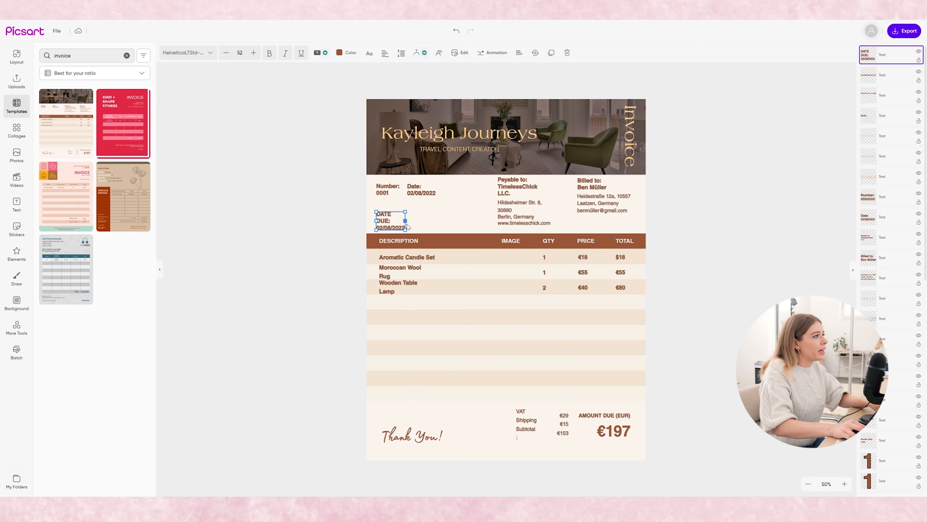
pyautogui.moveTo(432, 223); pyautogui.dragTo(430, 218)
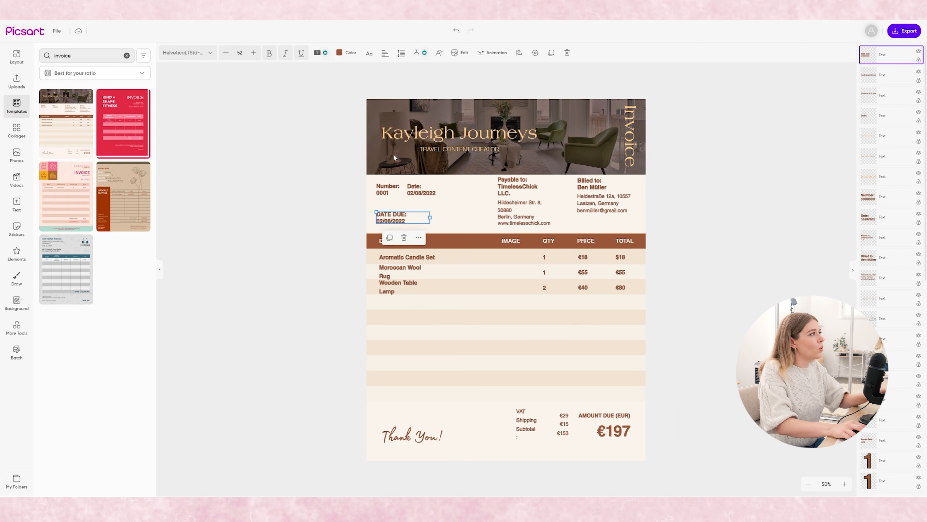
# Change the due date block's text color to black (000000).
pyautogui.click(344, 54)
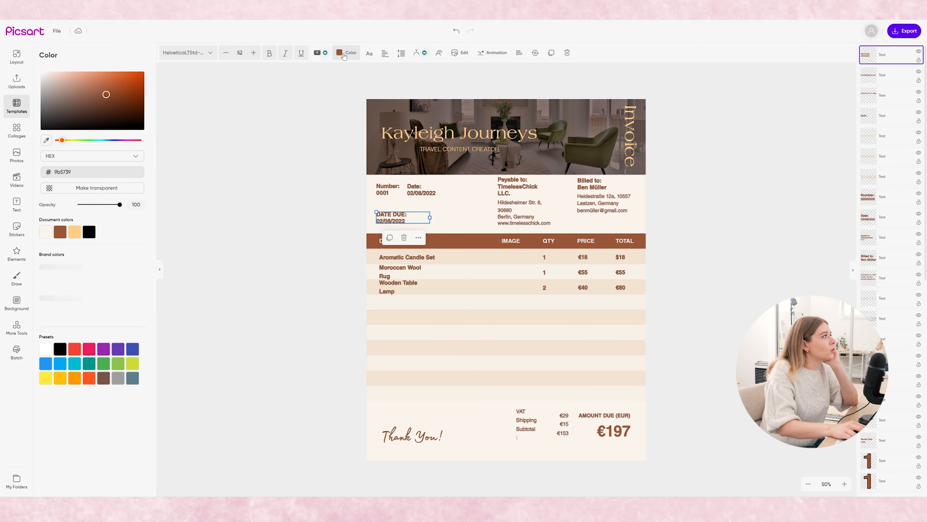
pyautogui.click(92, 232)
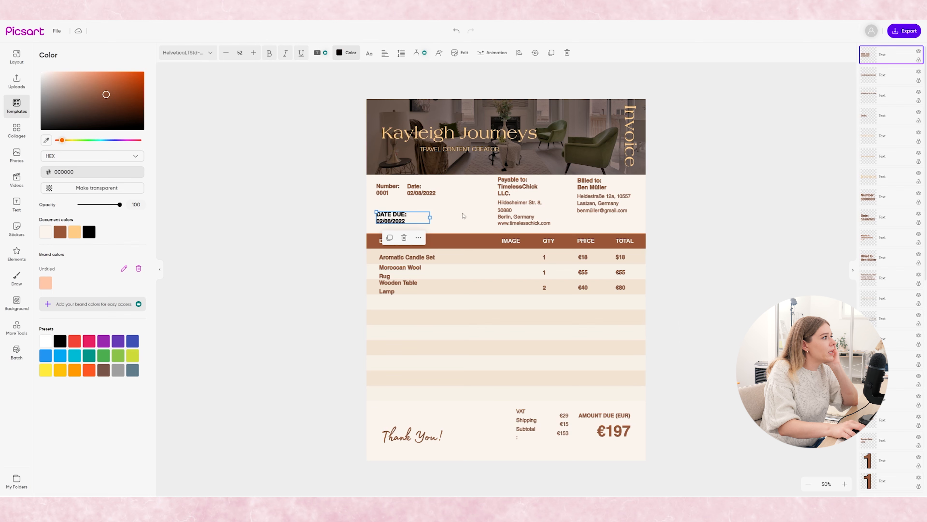
pyautogui.click(471, 218)
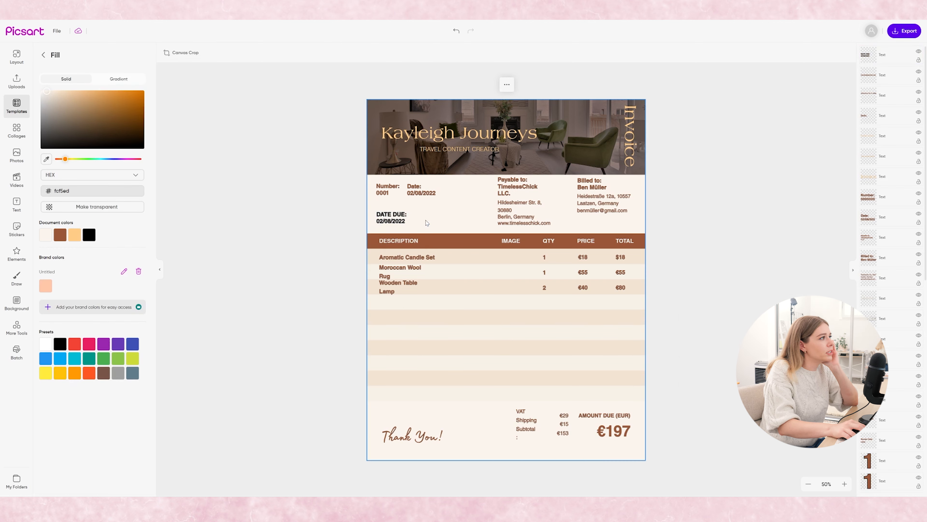
pyautogui.click(401, 218)
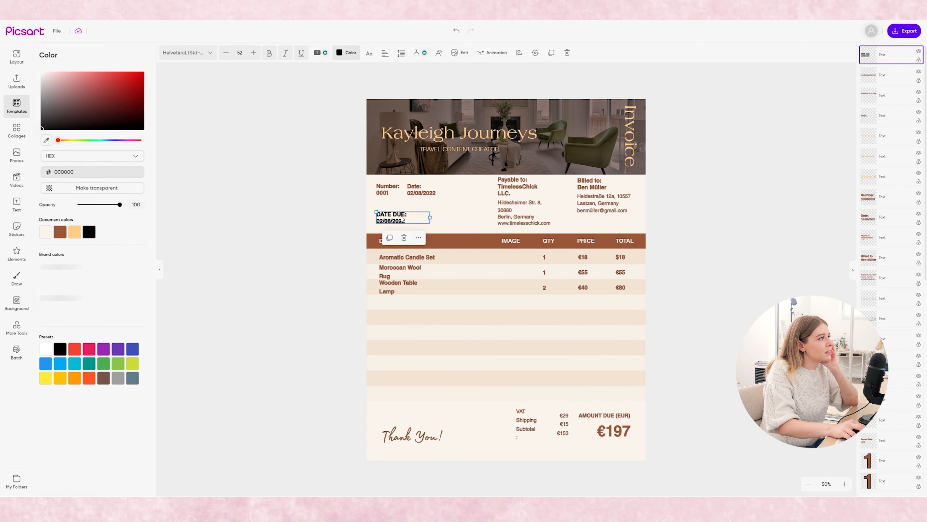
pyautogui.click(476, 204)
# Remove the company name from the payee heading so only "Payable to:" remains, and move the heading closer to the date column.
pyautogui.click(517, 188)
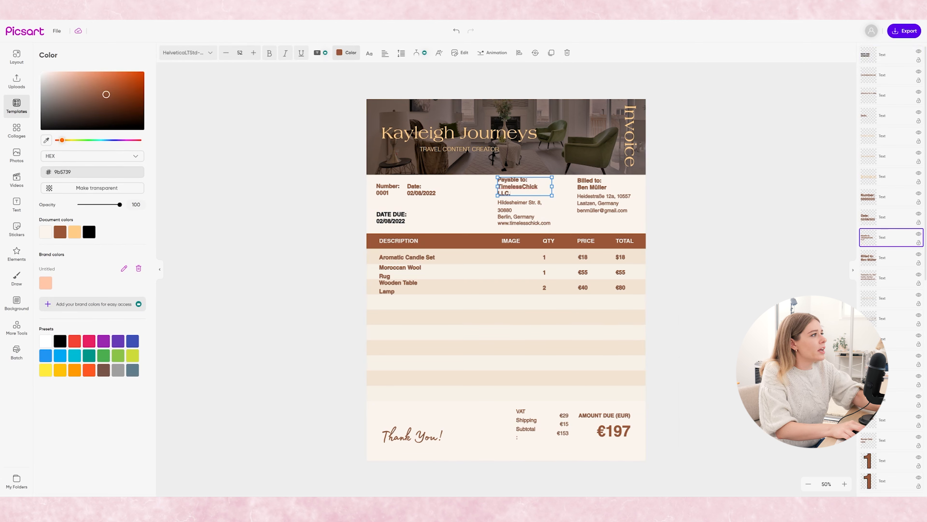
pyautogui.write('T')
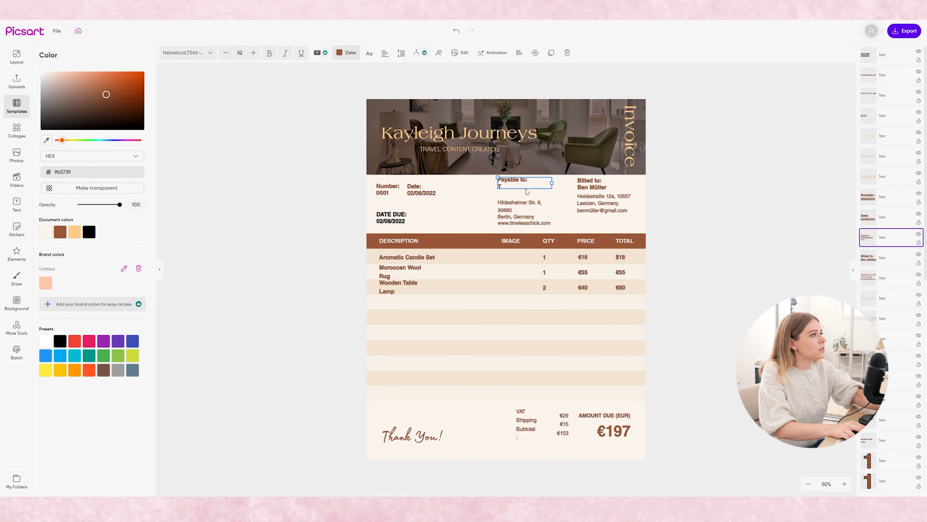
pyautogui.moveTo(527, 192); pyautogui.dragTo(498, 181)
# Move the payee's street address, city and website lines beneath the "Payable to:" heading, aligned with it.
pyautogui.moveTo(506, 211); pyautogui.dragTo(491, 198)
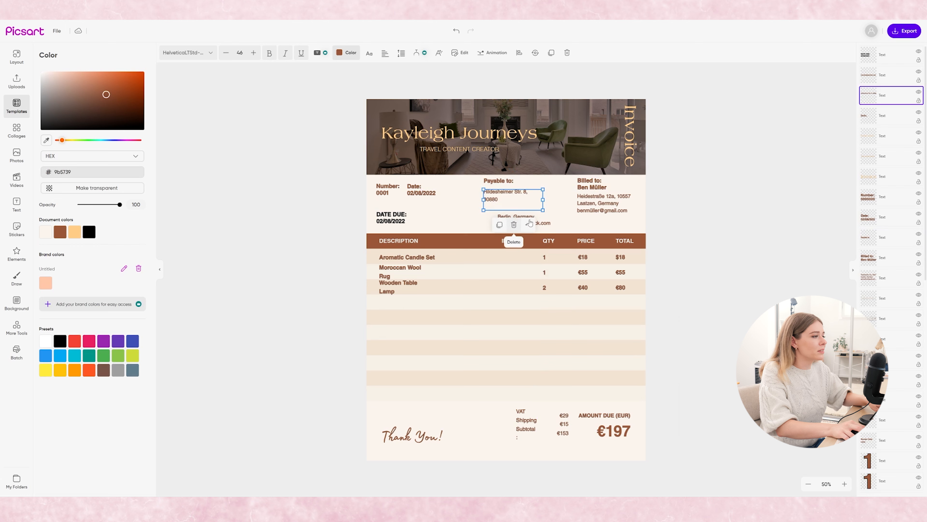
pyautogui.moveTo(518, 218); pyautogui.dragTo(507, 212)
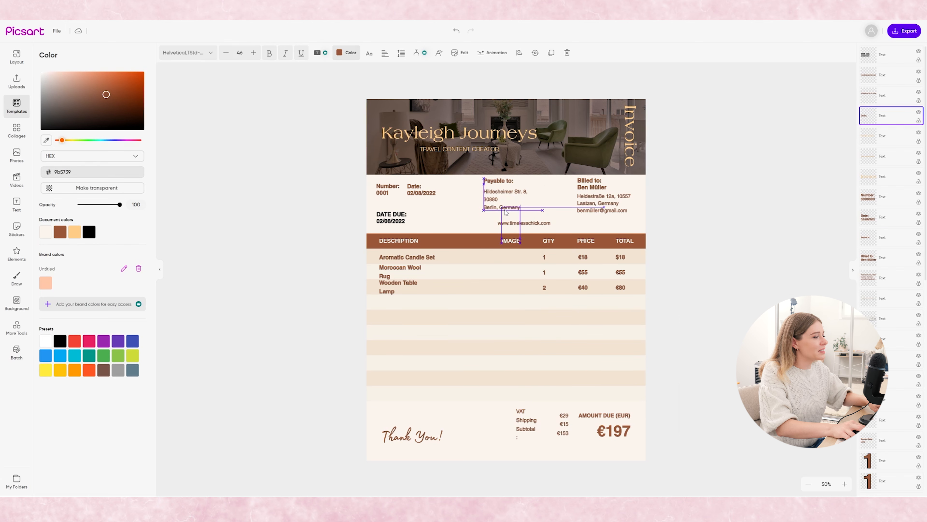
pyautogui.click(535, 224)
pyautogui.moveTo(535, 225); pyautogui.dragTo(519, 211)
# Shift the payee block slightly down and the "Billed to:" block closer to it, lining both up with the Number and Date row.
pyautogui.moveTo(464, 177); pyautogui.dragTo(503, 205)
pyautogui.moveTo(659, 215); pyautogui.dragTo(574, 197)
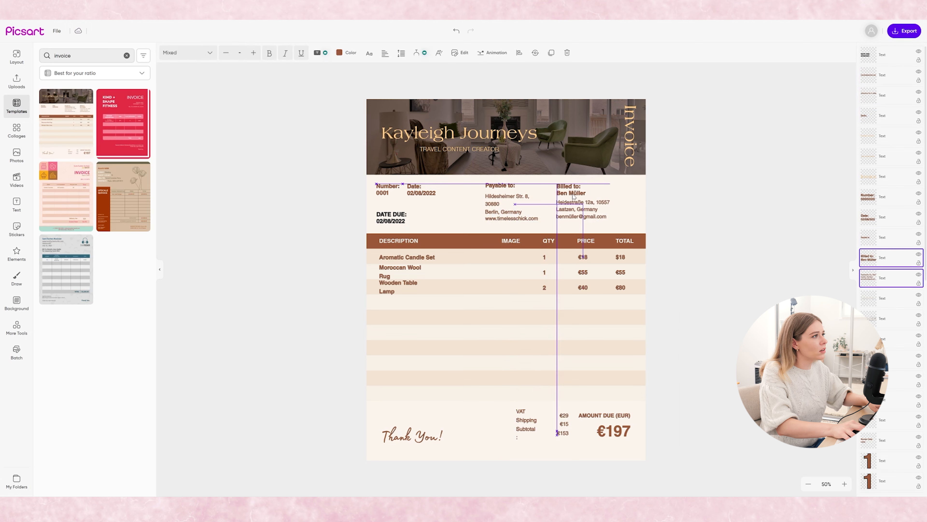
pyautogui.moveTo(727, 202); pyautogui.dragTo(726, 201)
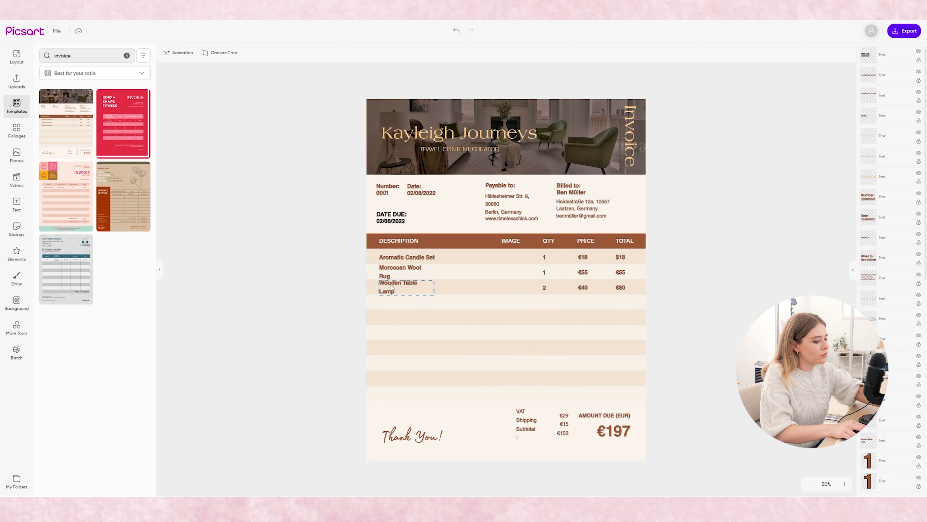
# Delete the Moroccan Wool Rug and Wooden Table Lamp descriptions and their quantities from the item table.
pyautogui.click(399, 287)
pyautogui.keyDown('shift'); pyautogui.click(399, 273); pyautogui.keyUp('shift')
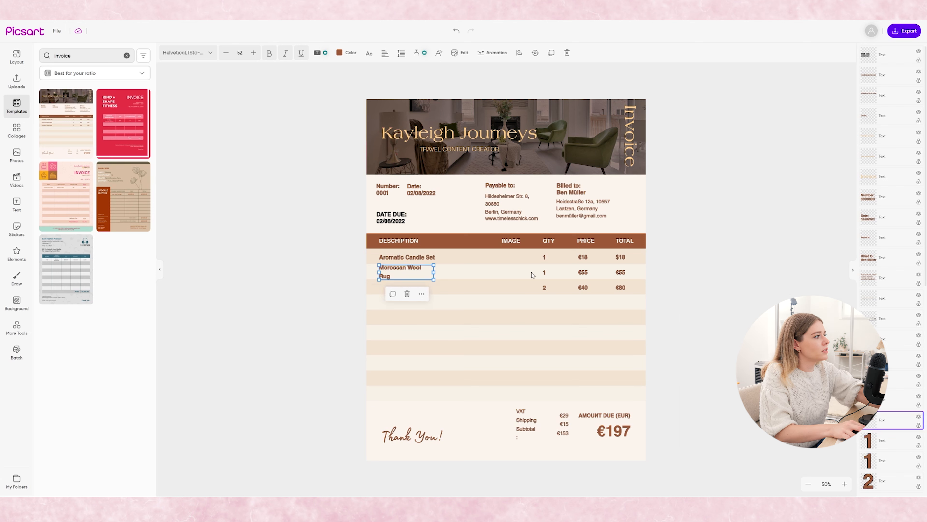
pyautogui.press('Delete')
pyautogui.click(544, 273)
pyautogui.press('Delete')
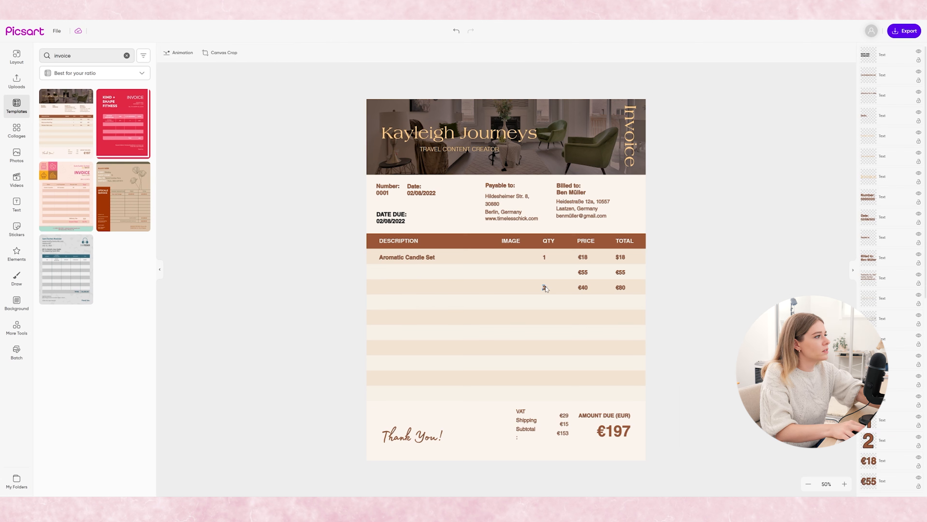
pyautogui.press('Delete')
# Delete the leftover prices and totals in the second and third item rows.
pyautogui.click(584, 288)
pyautogui.press('Delete')
pyautogui.click(583, 273)
pyautogui.press('Delete')
pyautogui.click(622, 273)
pyautogui.press('Delete')
pyautogui.click(622, 288)
pyautogui.press('Delete')
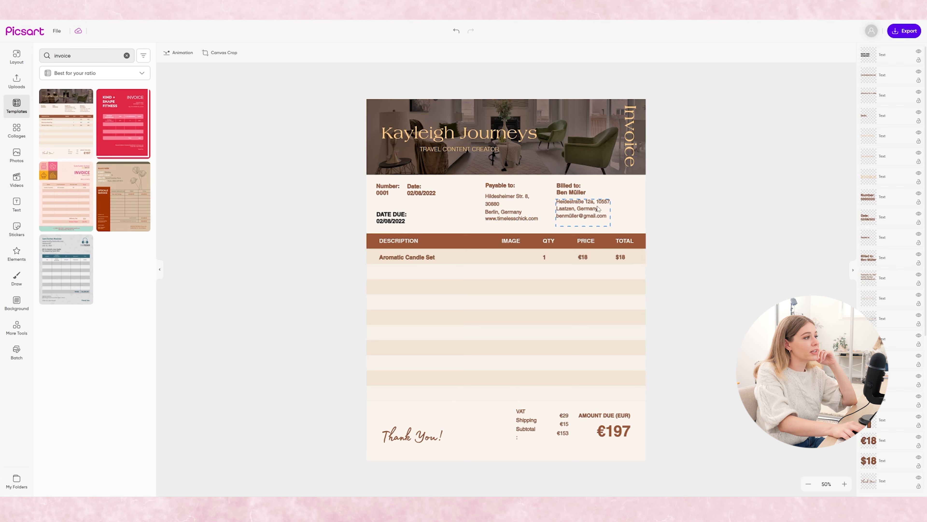
# Change the amount due to dollars as $197 and its label to "AMOUNT DUE (USD)".
pyautogui.click(622, 440)
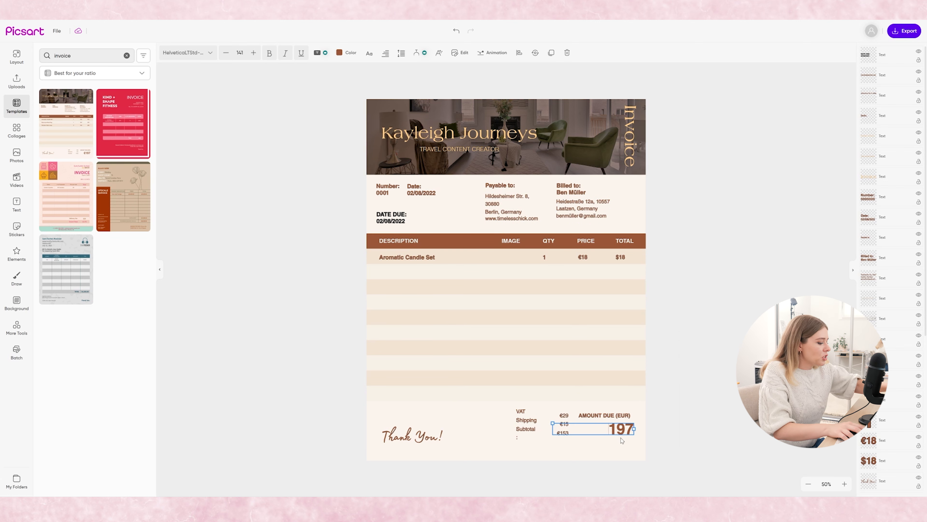
pyautogui.write('$')
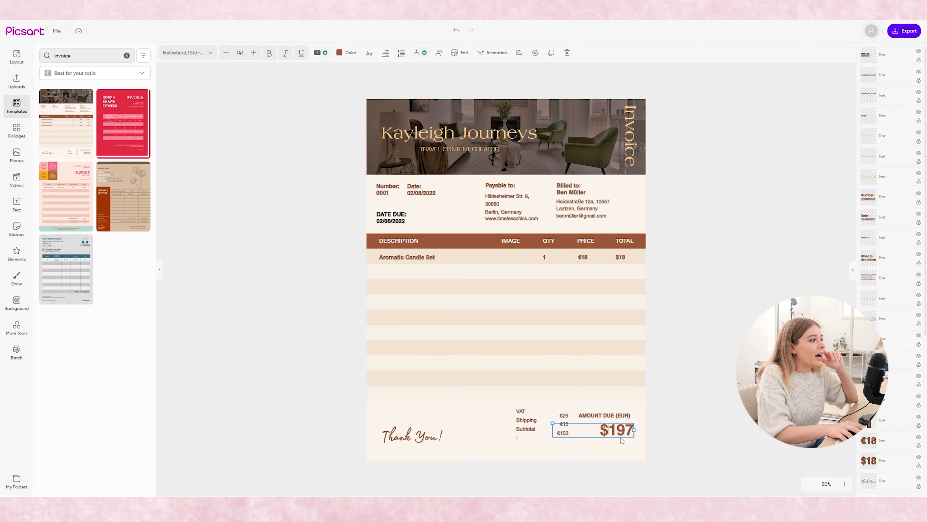
pyautogui.click(698, 411)
pyautogui.doubleClick(623, 416)
pyautogui.doubleClick(623, 416)
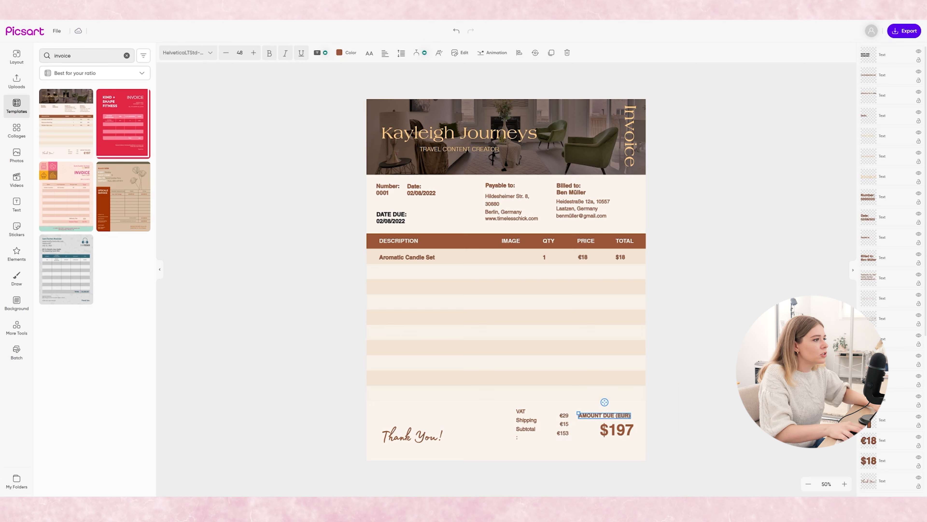
pyautogui.write('USD')
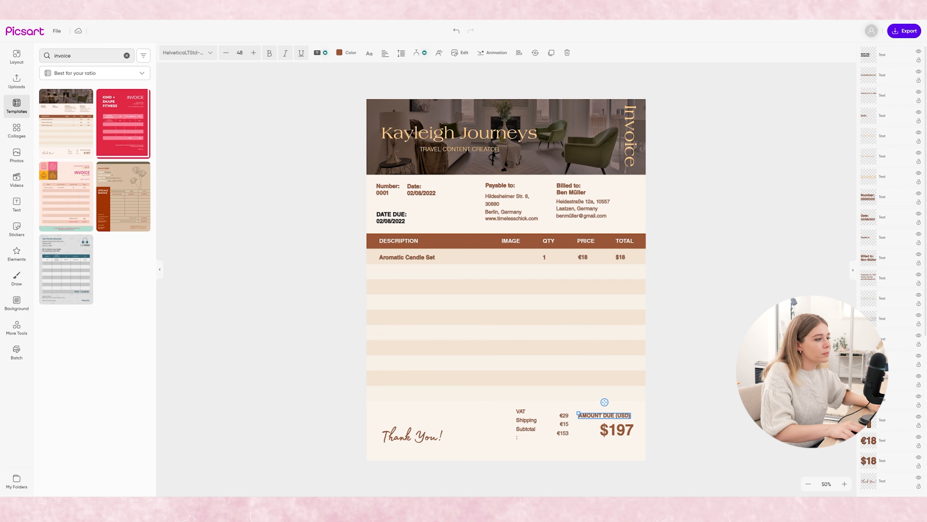
# Relabel VAT as GST in the totals area and delete the Shipping line with its amount.
pyautogui.click(524, 411)
pyautogui.doubleClick(523, 412)
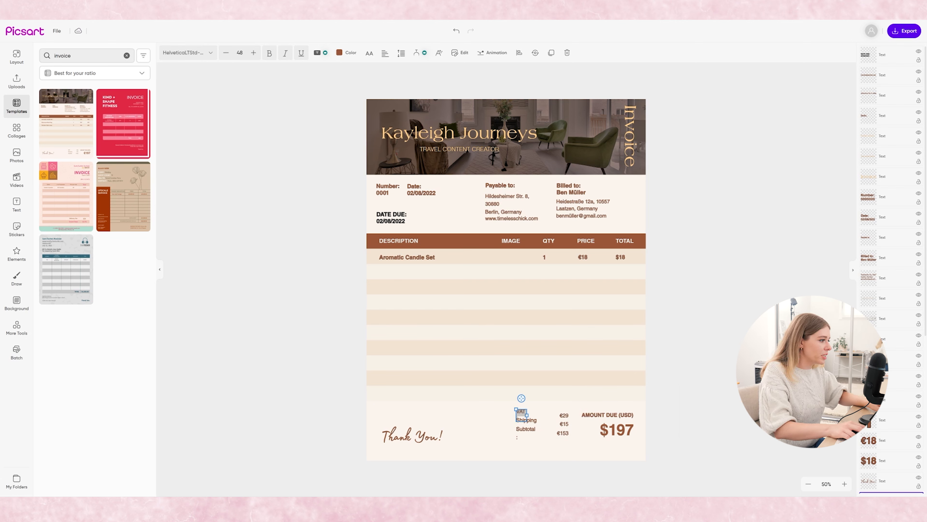
pyautogui.write('GS')
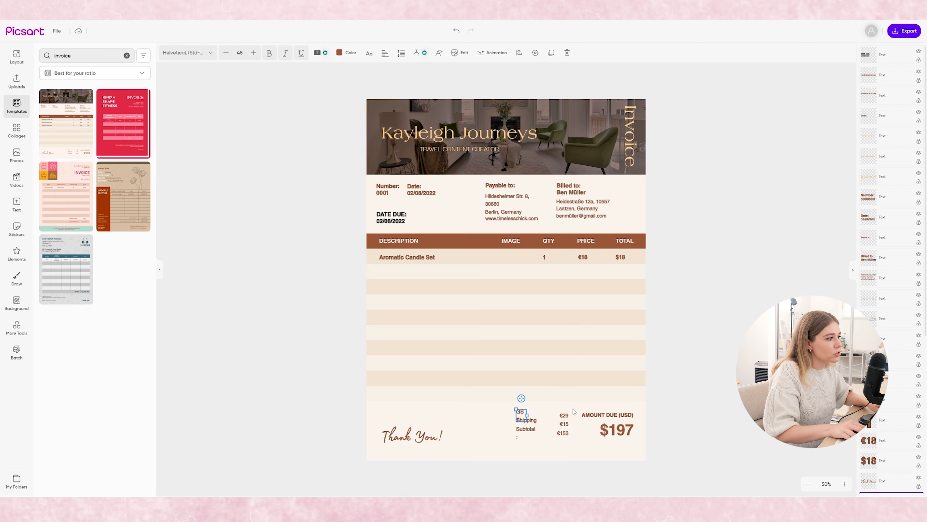
pyautogui.write('T')
pyautogui.click(526, 420)
pyautogui.doubleClick(527, 420)
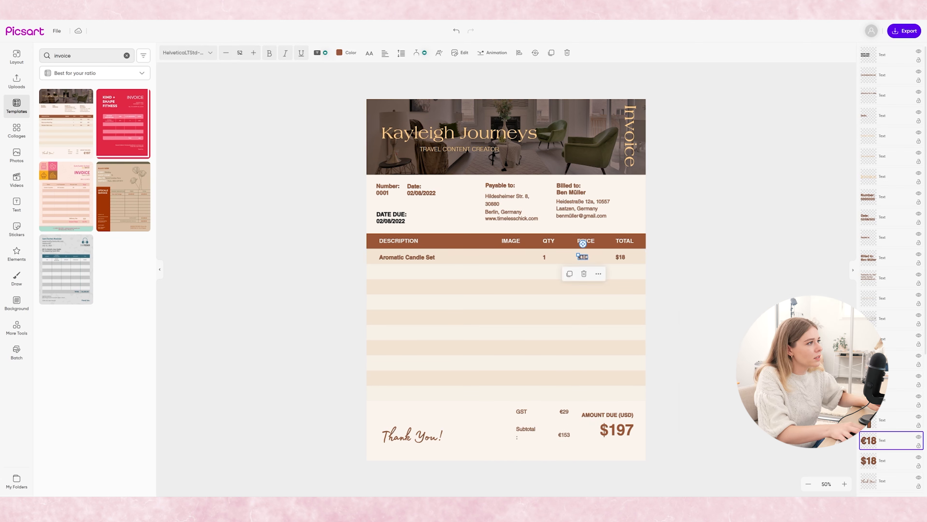
# Change the Aromatic Candle Set's price to $18.
pyautogui.click(585, 257)
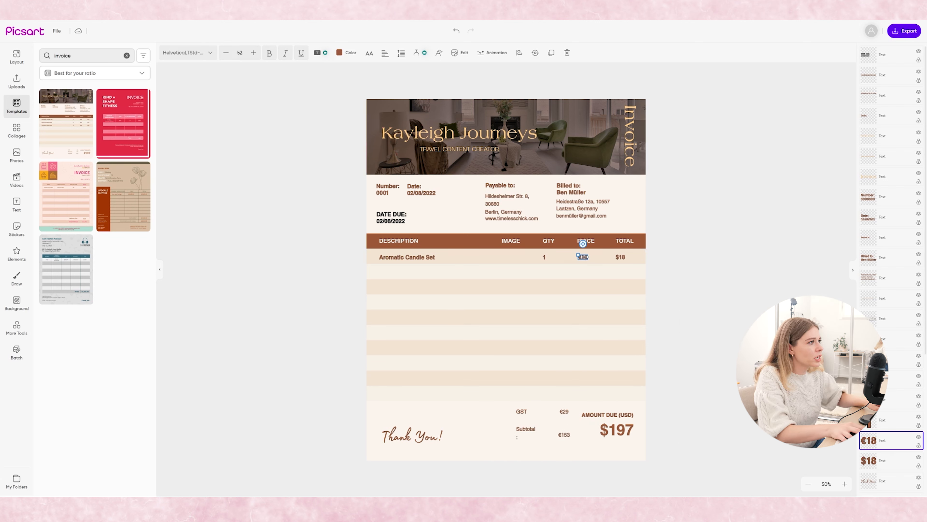
pyautogui.write('$18')
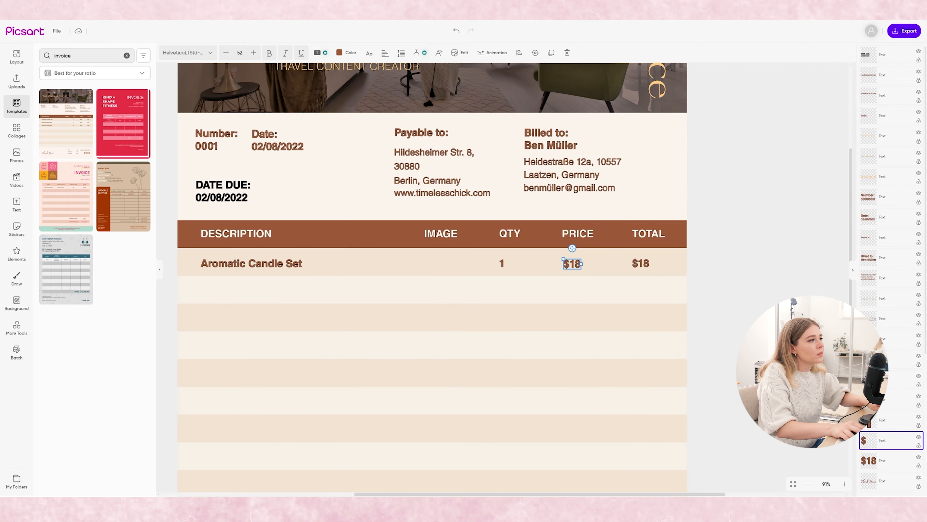
pyautogui.click(725, 254)
# Delete the euro amounts beside GST and Subtotal in the totals area.
pyautogui.scroll(-3, 654, 321)
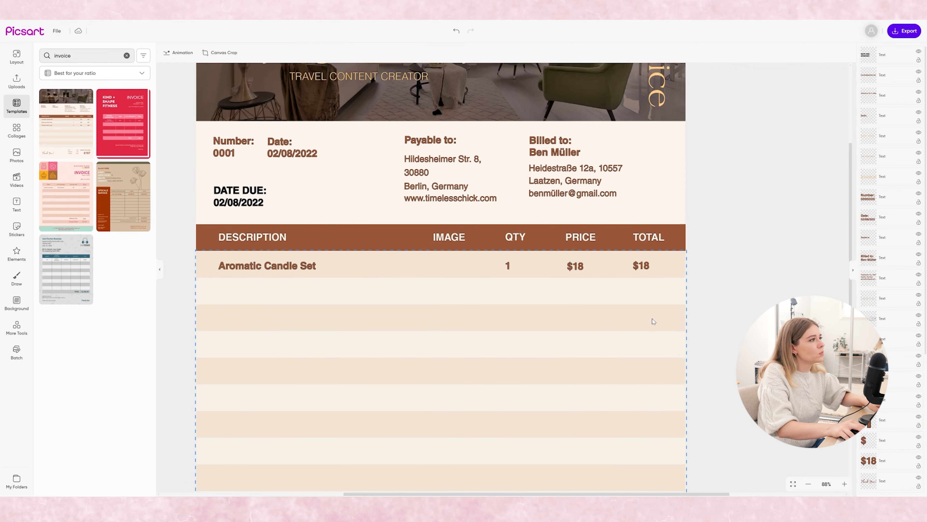
pyautogui.scroll(-5, 653, 321)
pyautogui.doubleClick(554, 446)
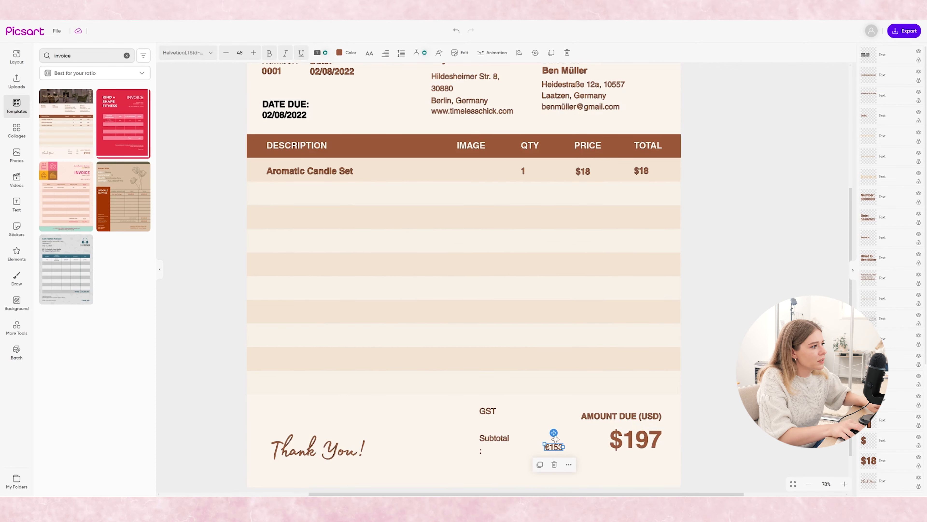
pyautogui.click(555, 464)
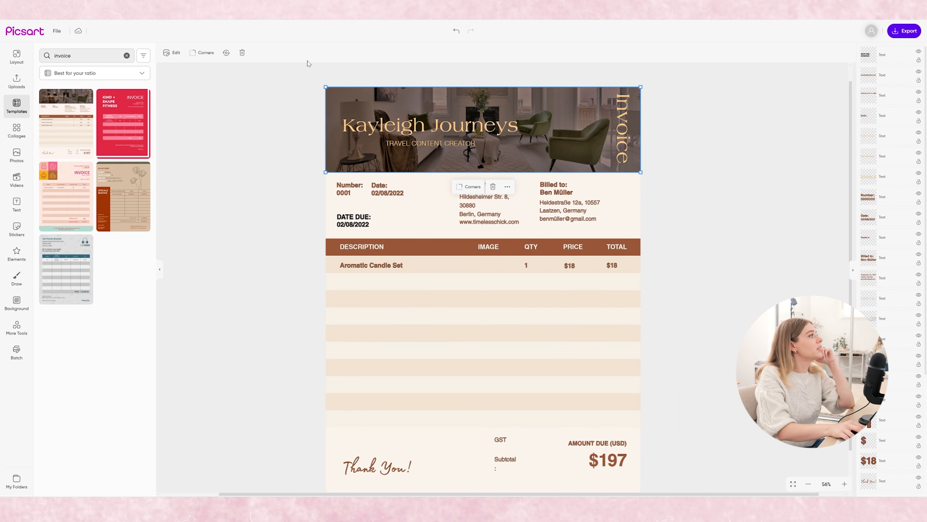
# Try the uploaded snowy mountain photo in the header banner, adjusting its framing, and replace it with the forest photo.
pyautogui.click(16, 82)
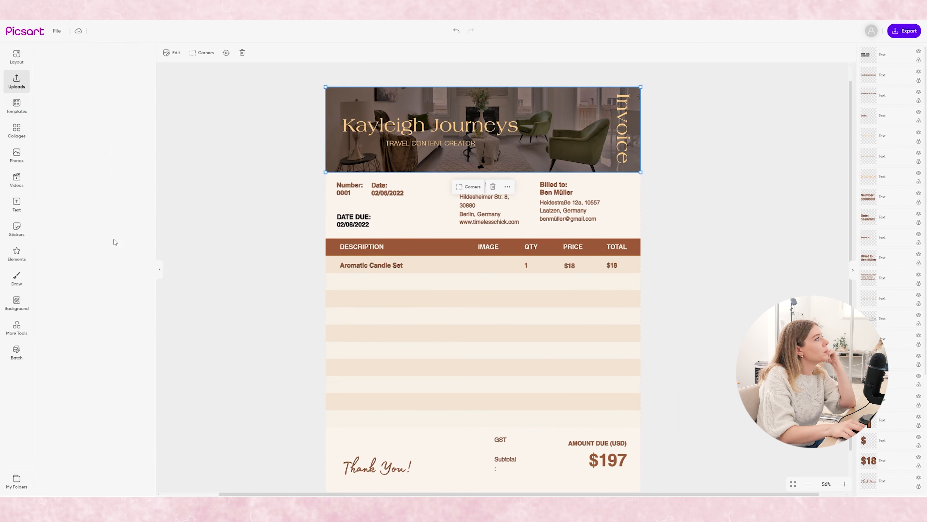
pyautogui.moveTo(57, 91); pyautogui.dragTo(430, 110)
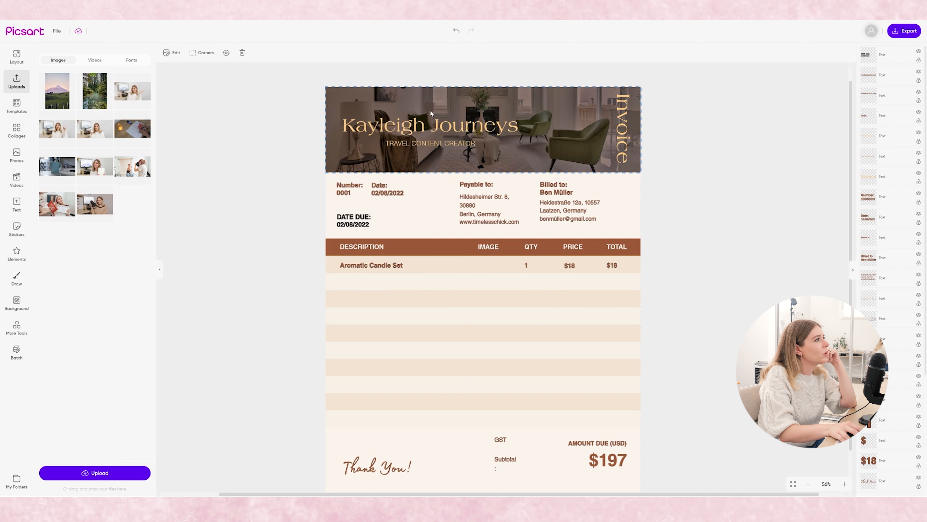
pyautogui.moveTo(558, 120); pyautogui.dragTo(559, 168)
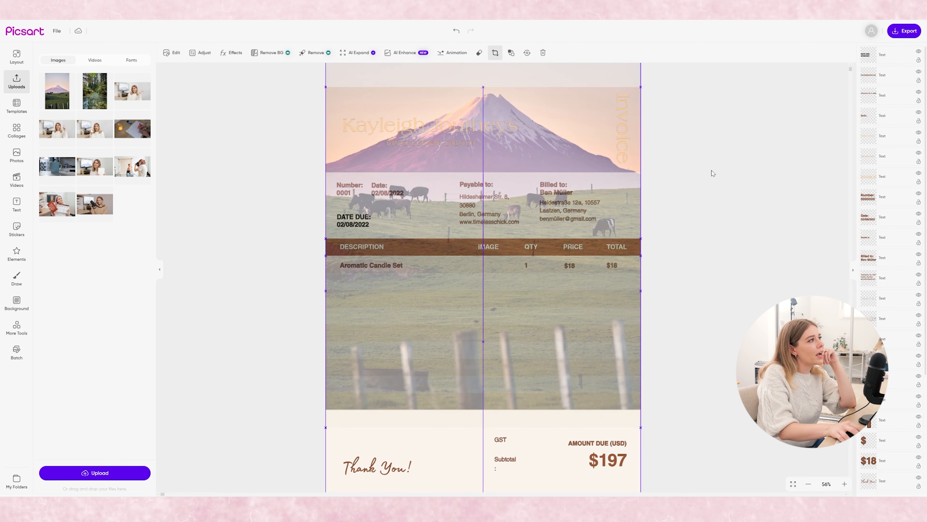
pyautogui.click(711, 171)
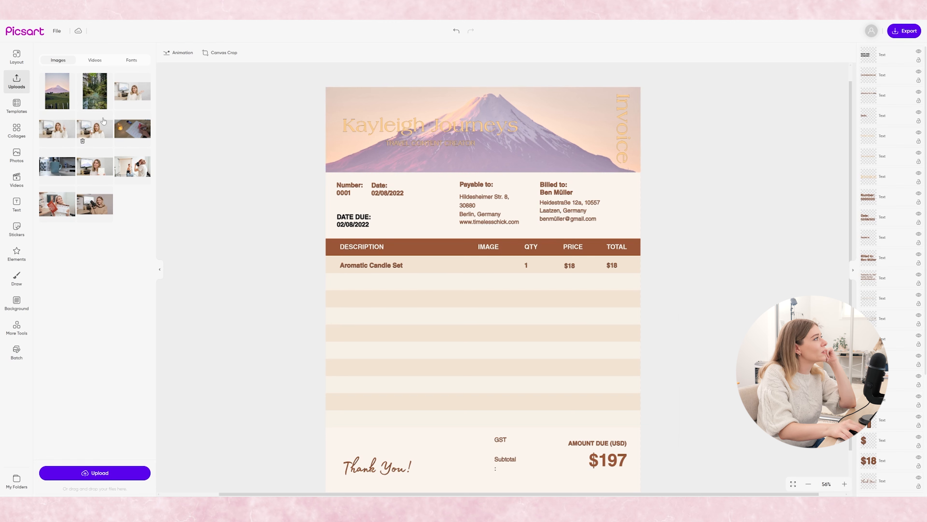
pyautogui.moveTo(98, 90); pyautogui.dragTo(542, 112)
pyautogui.moveTo(543, 112); pyautogui.dragTo(542, 112)
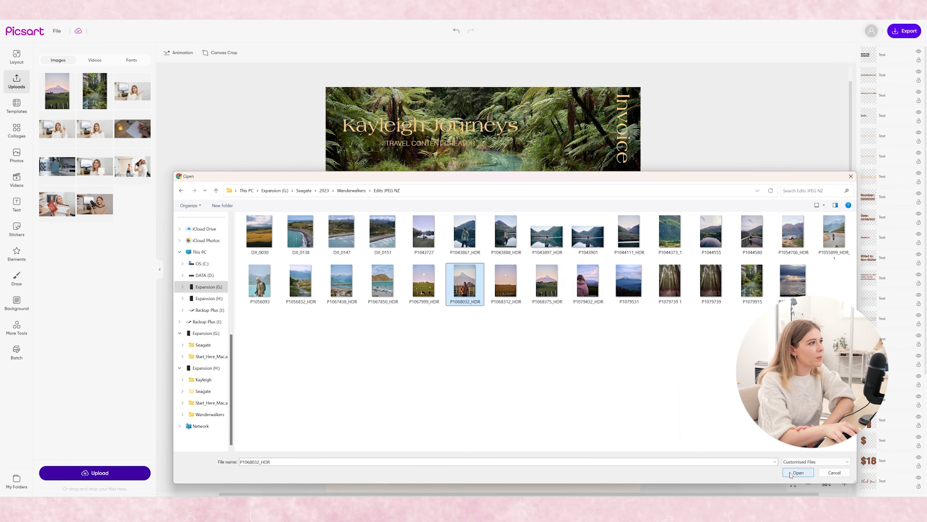
# Upload the photo P1068032_HDR and place it in the header banner.
pyautogui.click(797, 473)
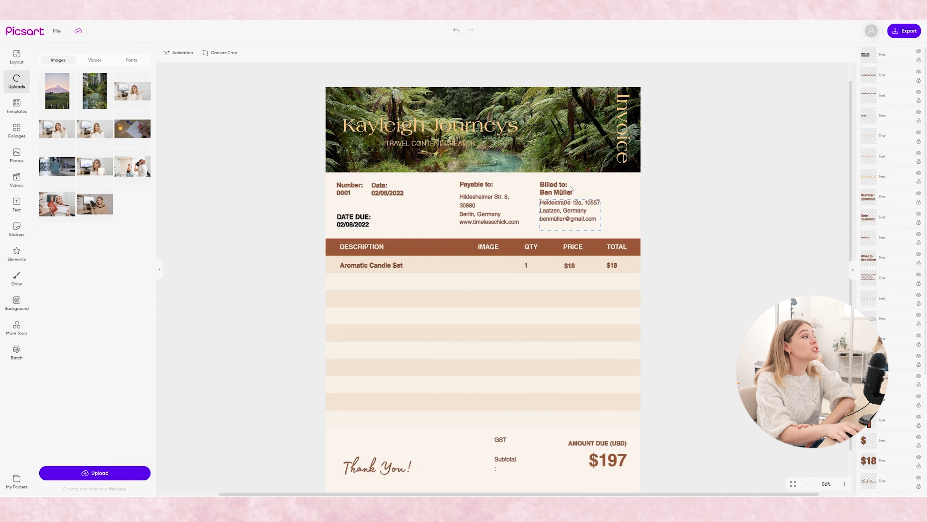
pyautogui.moveTo(524, 318); pyautogui.dragTo(543, 116)
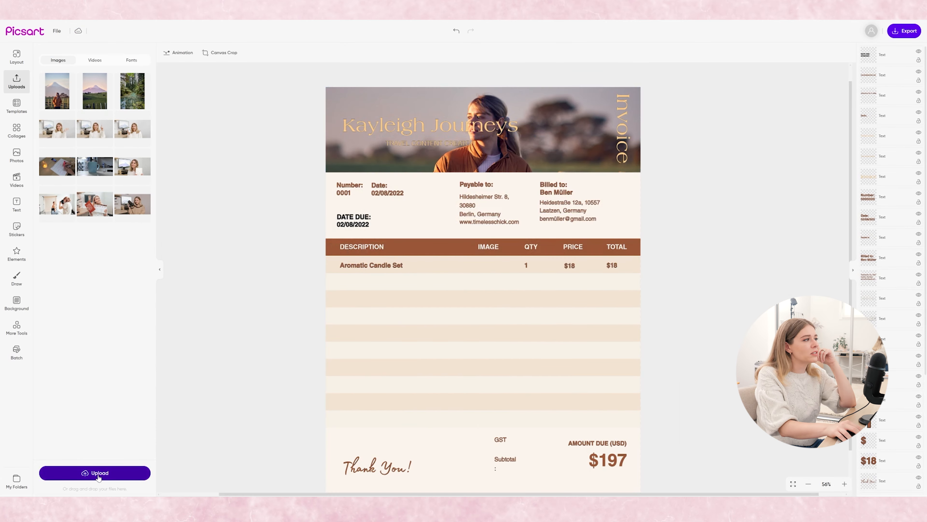
# Upload more travel photos from the Edits JPEG NZ folder, including P1079432_HDR and P1043888_HDR.
pyautogui.click(98, 475)
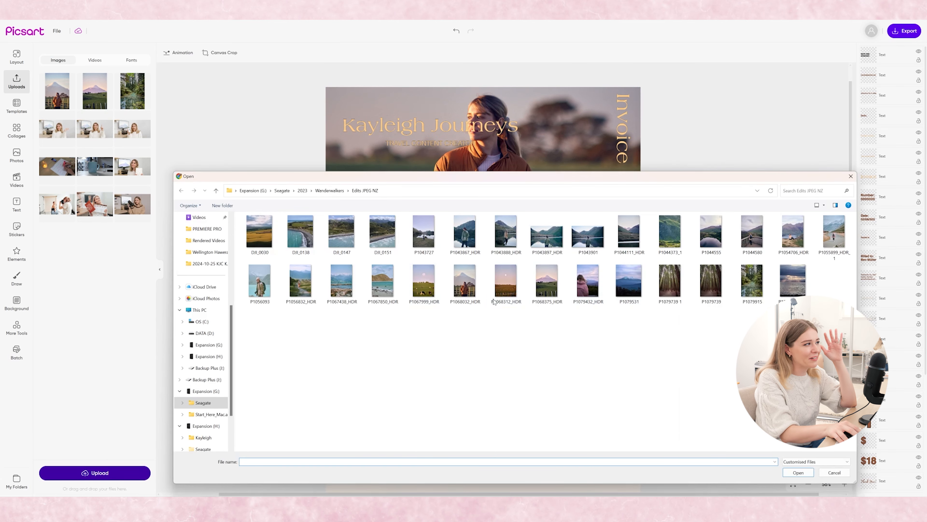
pyautogui.click(589, 283)
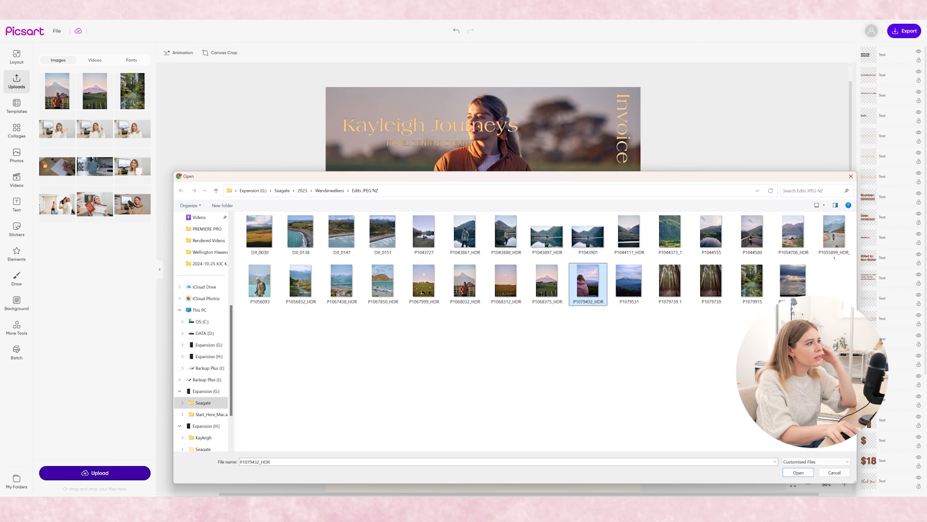
pyautogui.keyDown('ctrl'); pyautogui.click(507, 227); pyautogui.keyUp('ctrl')
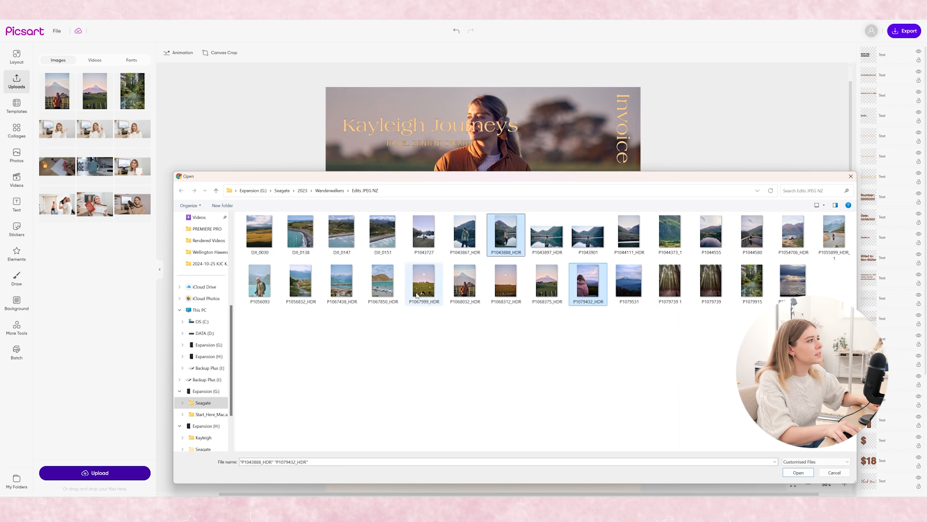
pyautogui.keyDown('ctrl'); pyautogui.click(301, 282); pyautogui.keyUp('ctrl')
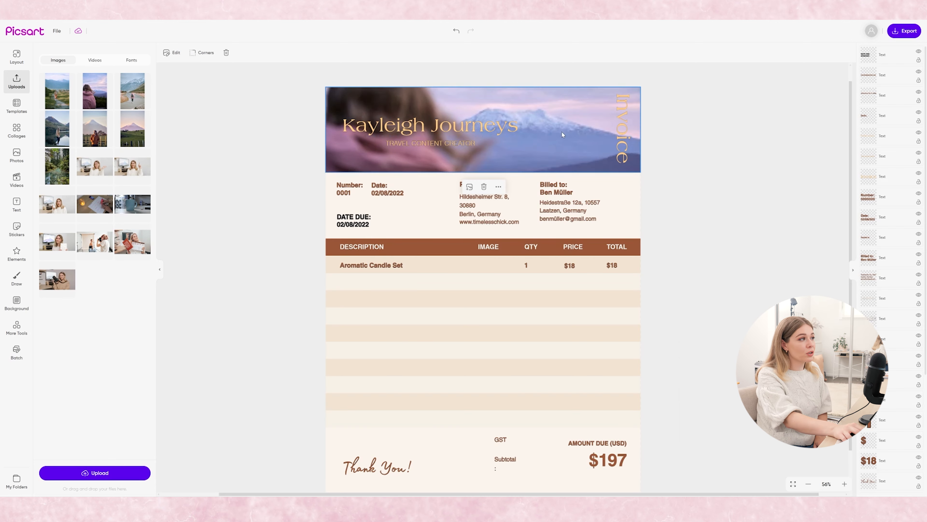
# Try P1079432_HDR as the header image, shifting the photo down within the banner frame.
pyautogui.click(557, 138)
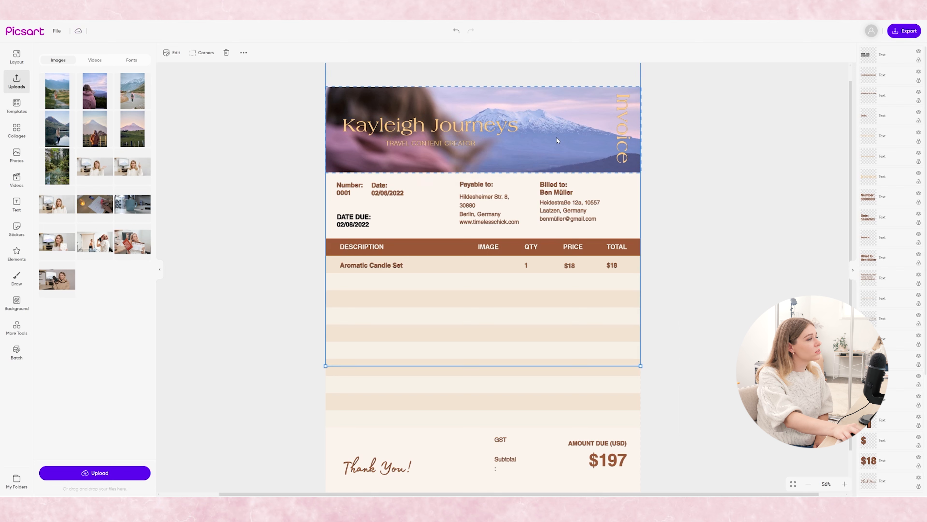
pyautogui.doubleClick(556, 138)
pyautogui.moveTo(556, 138); pyautogui.dragTo(716, 165)
pyautogui.click(753, 162)
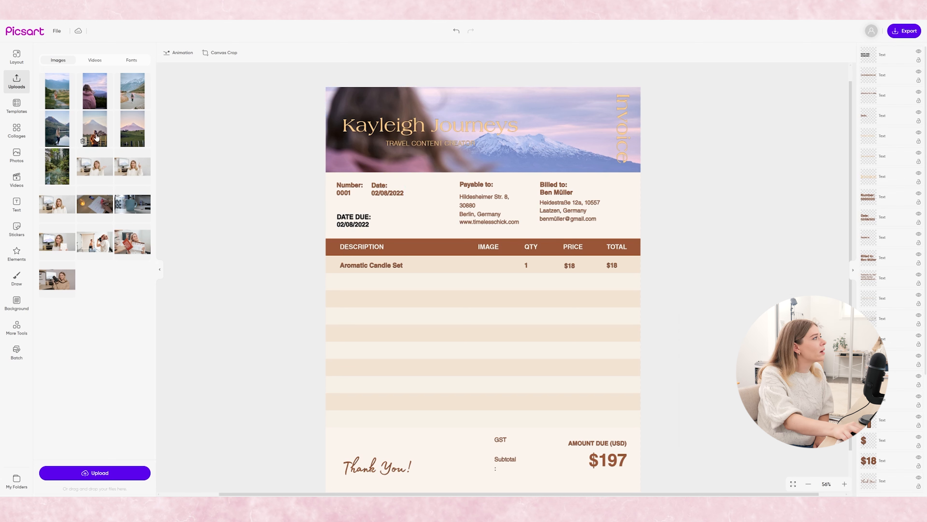
# Try the lakeside and road photos in the header banner, and settle on the photo of the person on a grassy path.
pyautogui.click(68, 139)
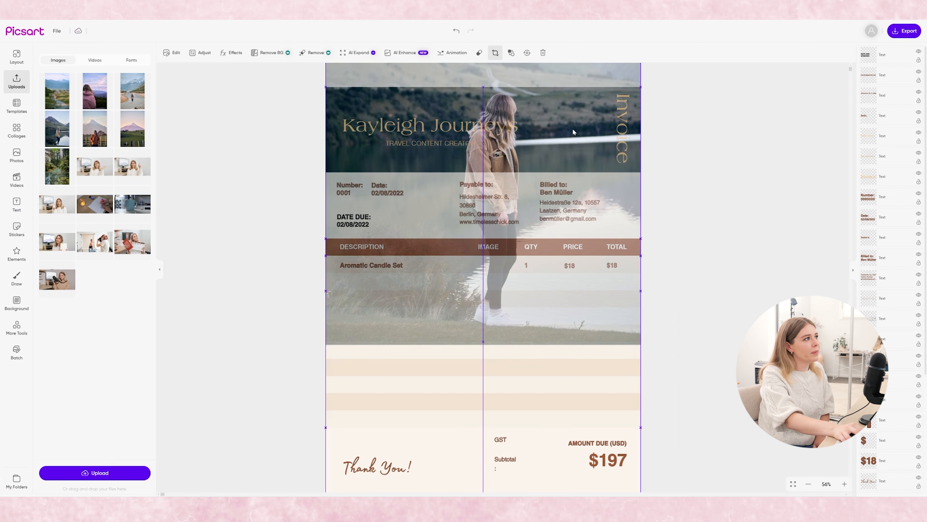
pyautogui.click(659, 216)
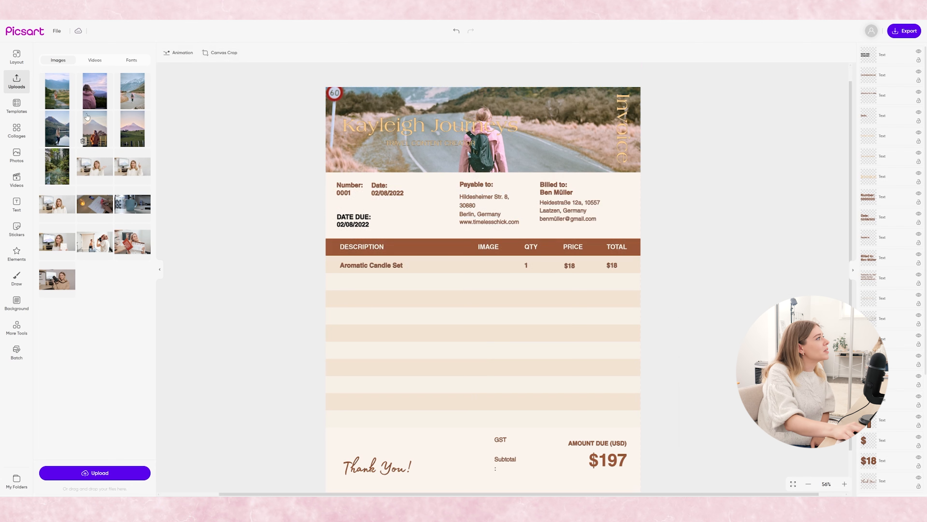
pyautogui.moveTo(64, 102); pyautogui.dragTo(546, 126)
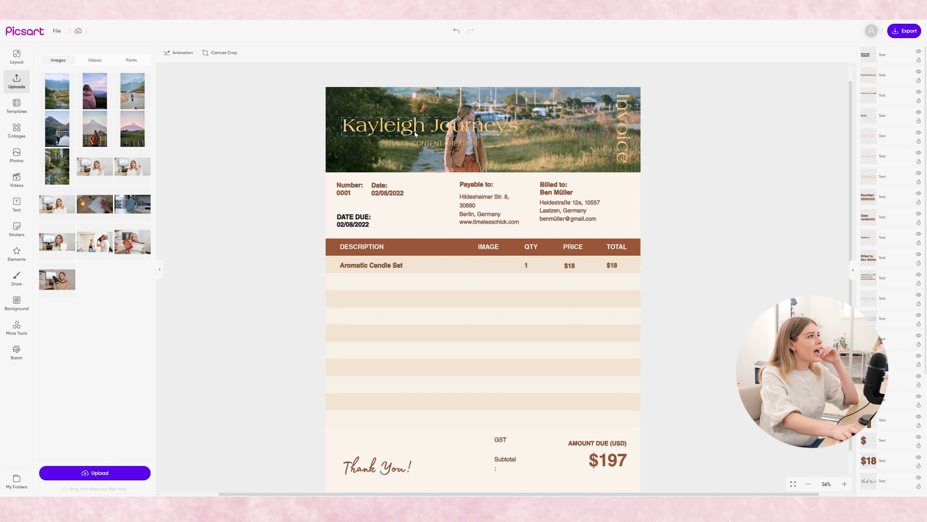
# Recolor the header's brand title, tagline and Invoice text to white.
pyautogui.click(468, 132)
pyautogui.click(339, 54)
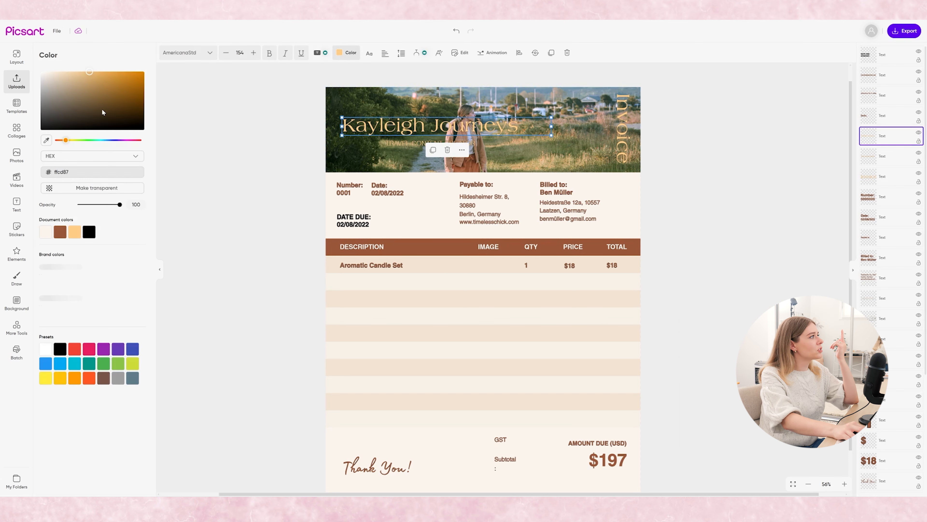
pyautogui.moveTo(63, 84); pyautogui.dragTo(14, 51)
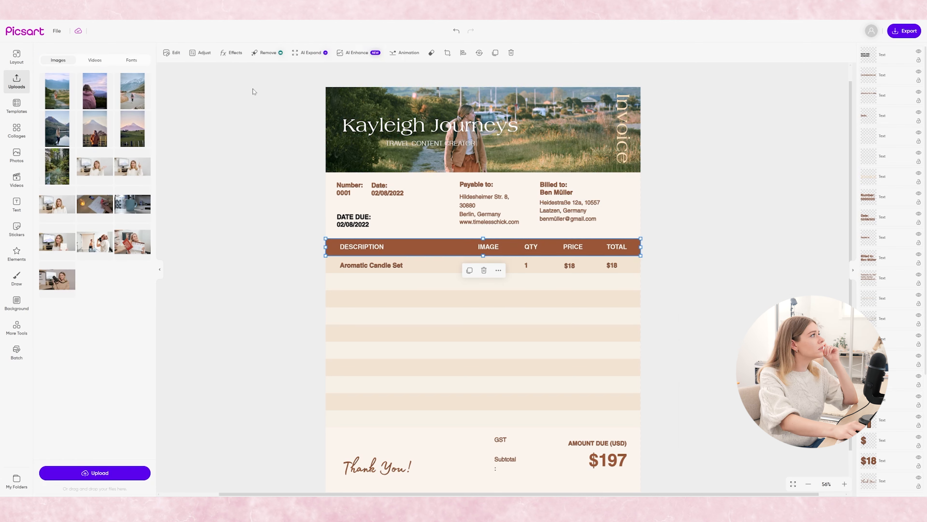
# Mute the table header band's colour and give the brand title a size 3 black stroke and a black shadow.
pyautogui.click(172, 52)
pyautogui.click(511, 118)
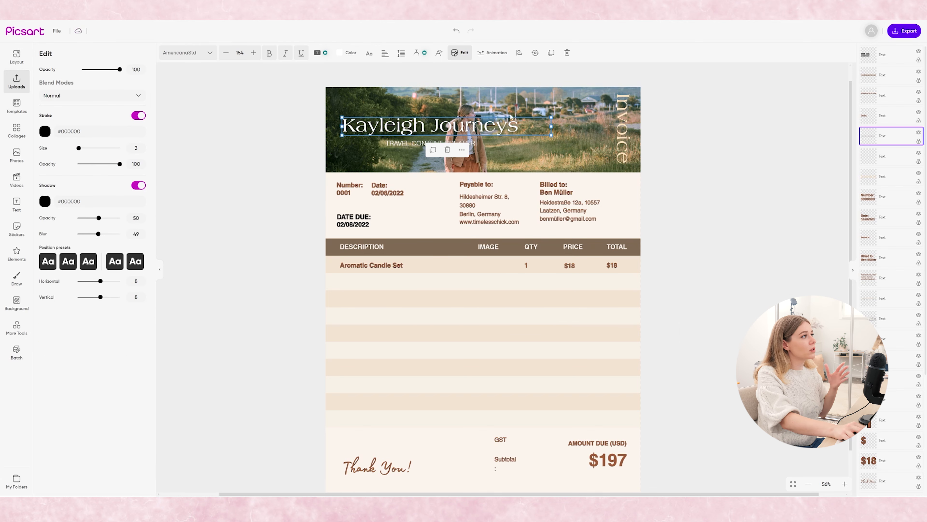
pyautogui.click(739, 142)
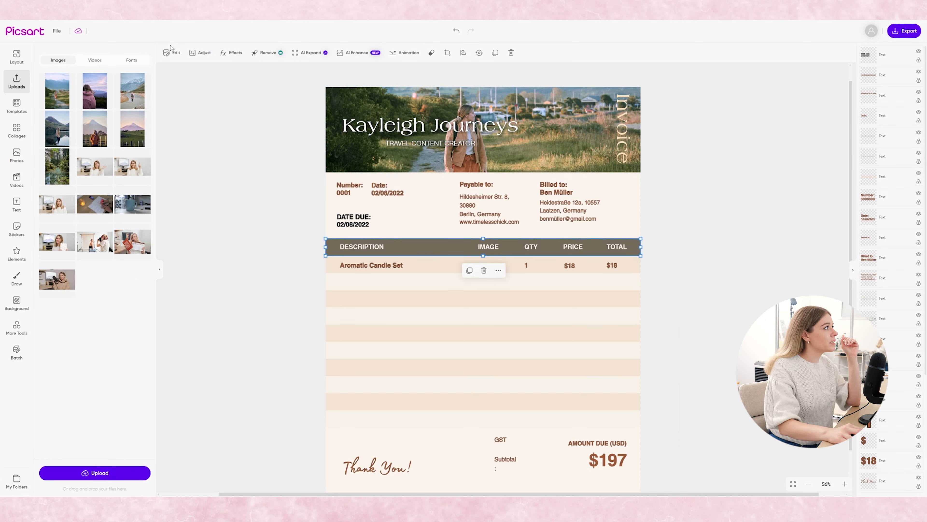
# Fine-tune the table header band's colours and set the line-item rows' saturation to -27.
pyautogui.click(200, 53)
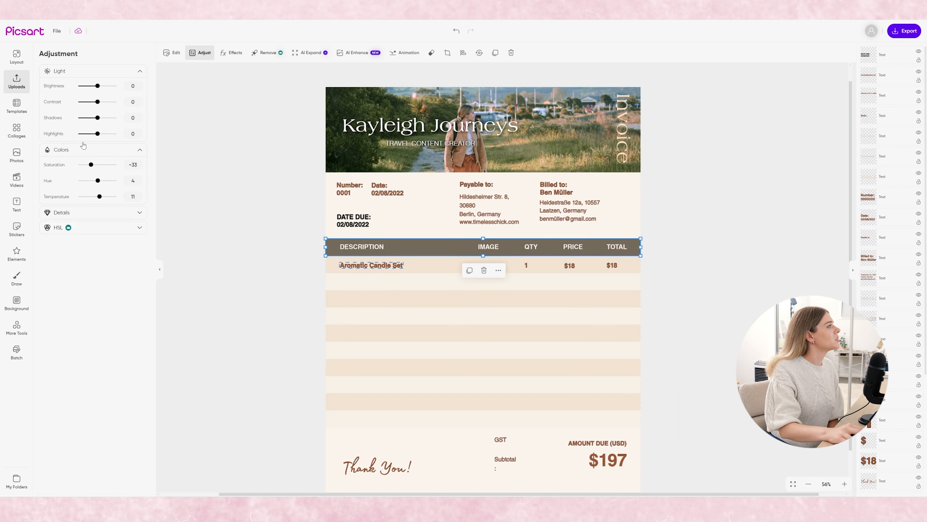
pyautogui.moveTo(95, 179); pyautogui.dragTo(100, 184)
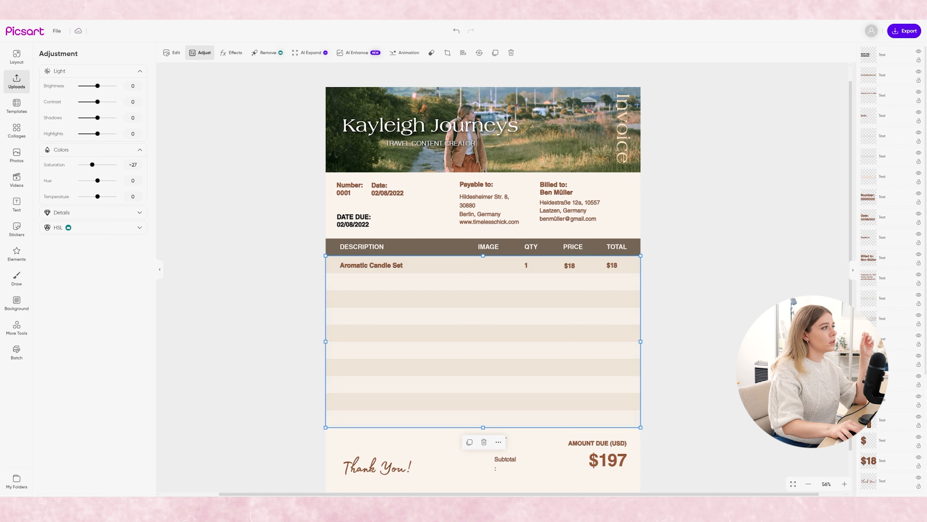
pyautogui.click(682, 280)
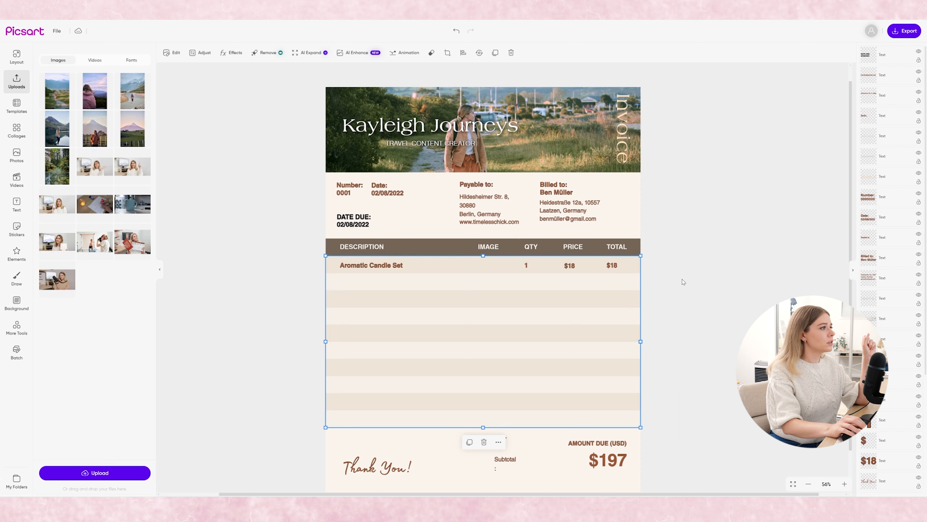
# Copy the Payable to heading and address text, and place the duplicate in the footer between Thank You! and GST.
pyautogui.moveTo(440, 181); pyautogui.dragTo(486, 214)
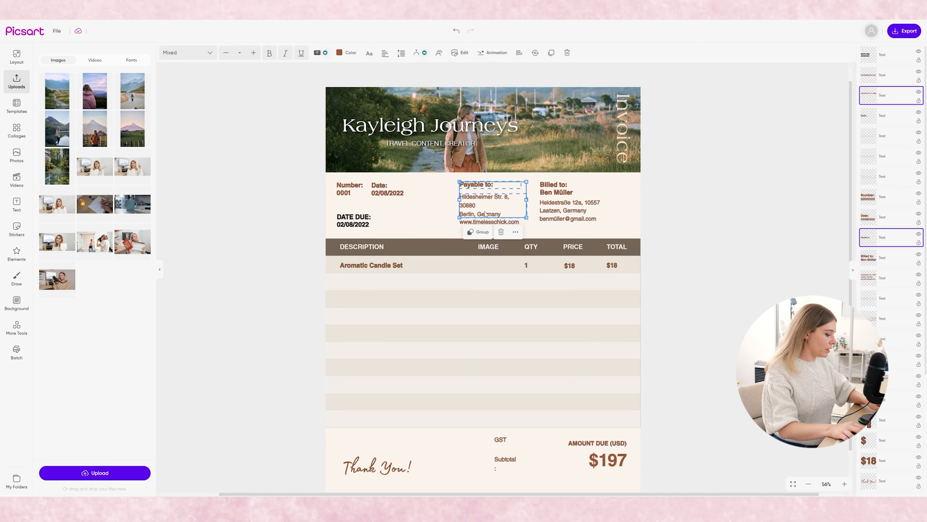
pyautogui.click(440, 457)
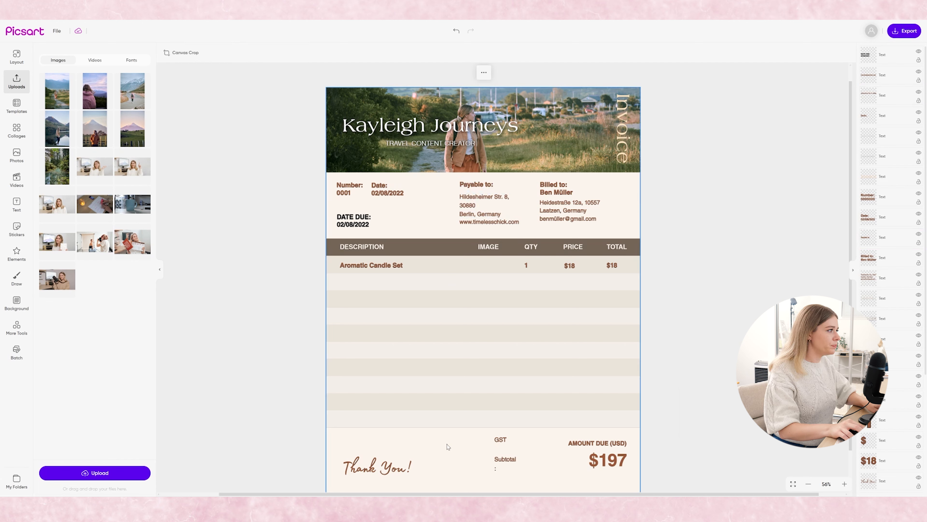
pyautogui.hotkey('ctrl', 'v')
pyautogui.moveTo(477, 206); pyautogui.dragTo(438, 458)
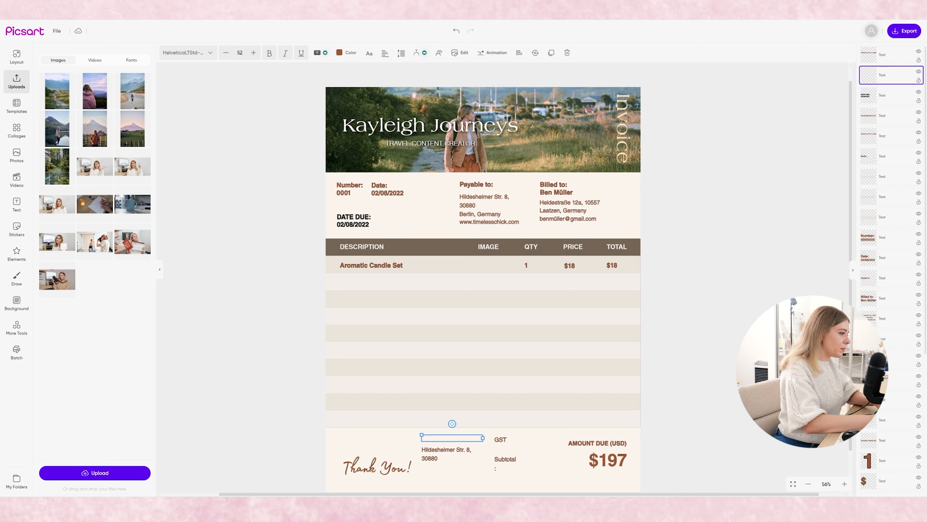
pyautogui.write('Payment')
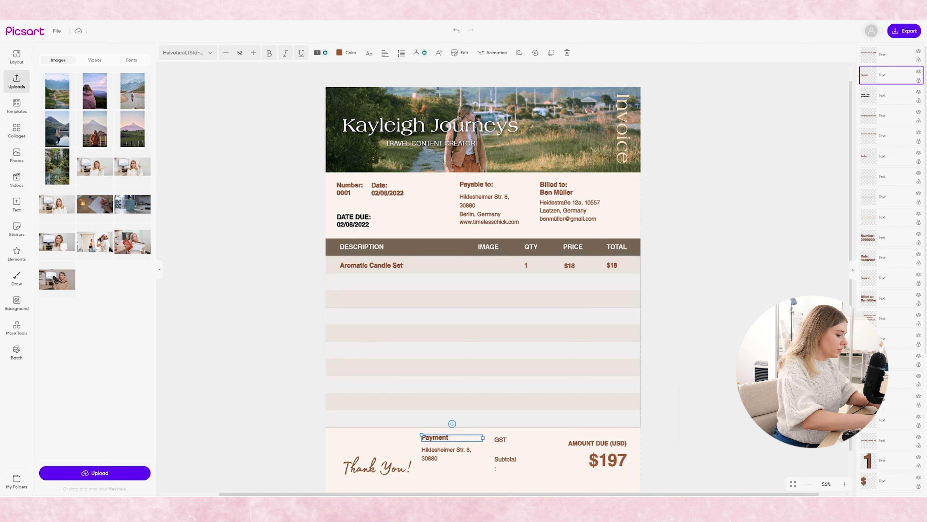
pyautogui.write(' details:')
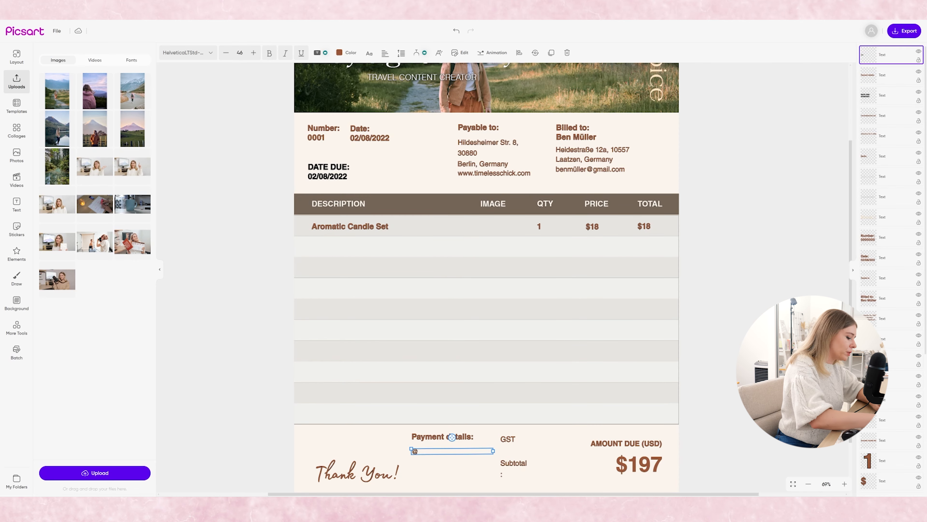
pyautogui.write('paypal')
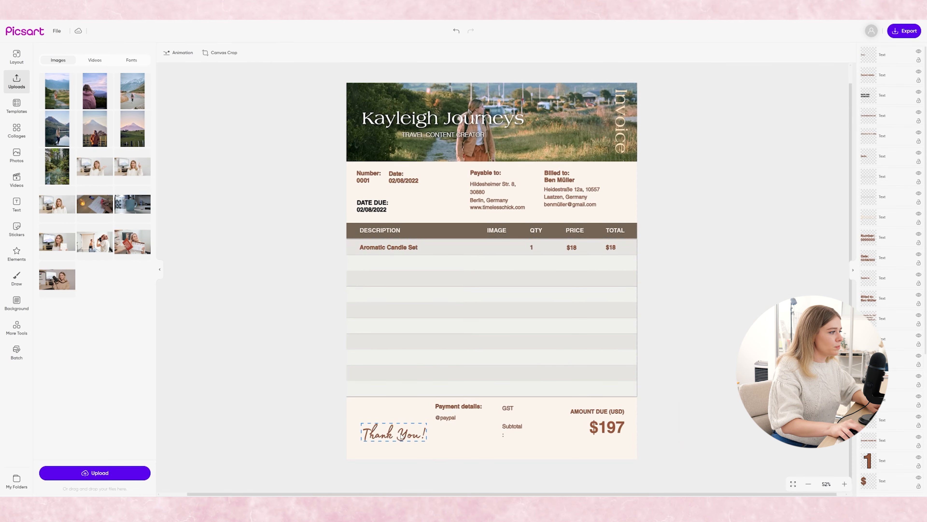
pyautogui.moveTo(395, 437); pyautogui.dragTo(555, 453)
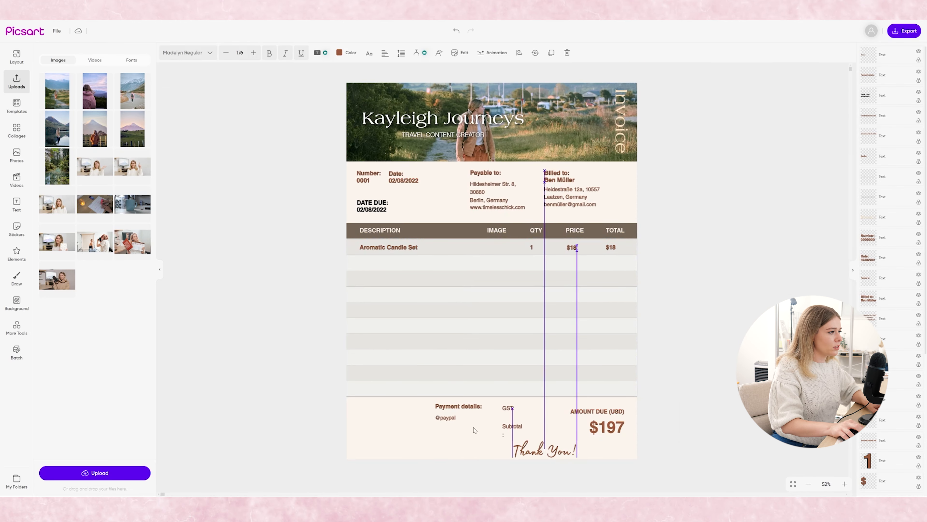
pyautogui.click(449, 411)
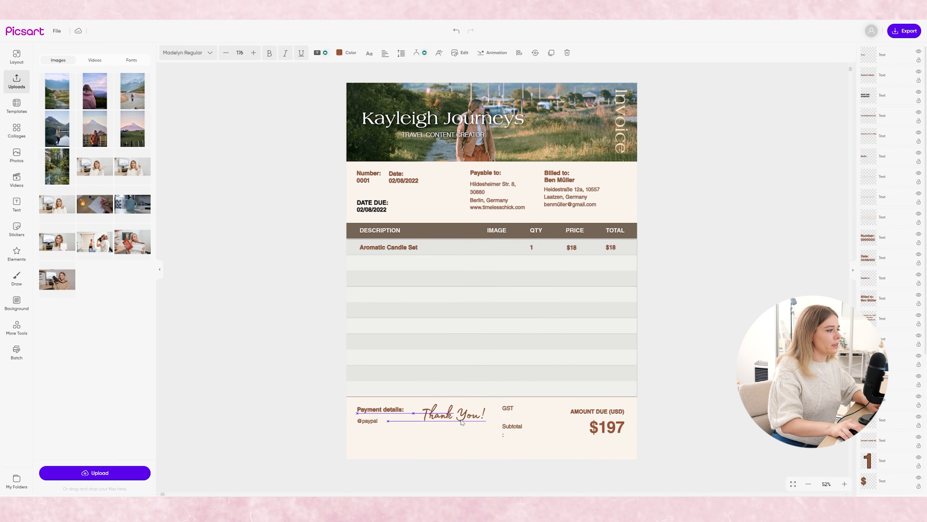
# Shrink the brand title to about 1473 px wide and left-align it with the tagline in the banner's lower-left area.
pyautogui.click(477, 120)
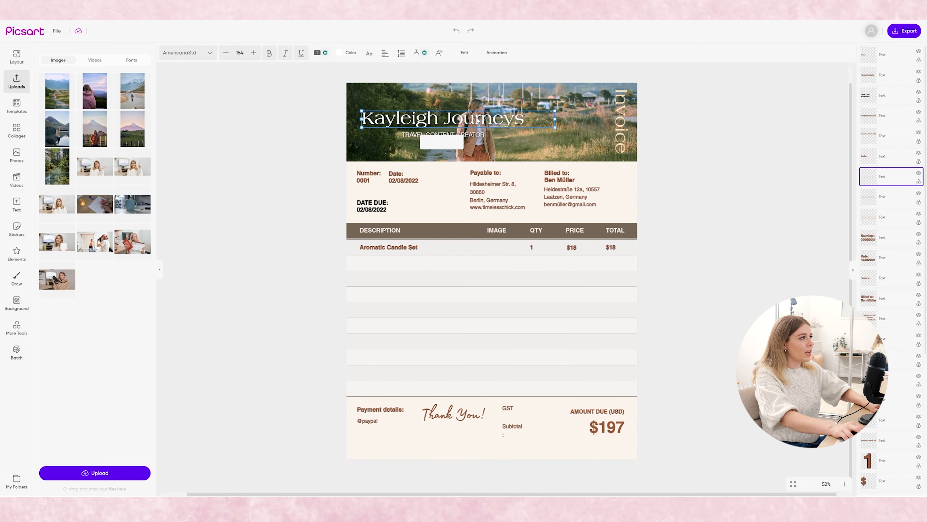
pyautogui.moveTo(555, 127); pyautogui.dragTo(527, 127)
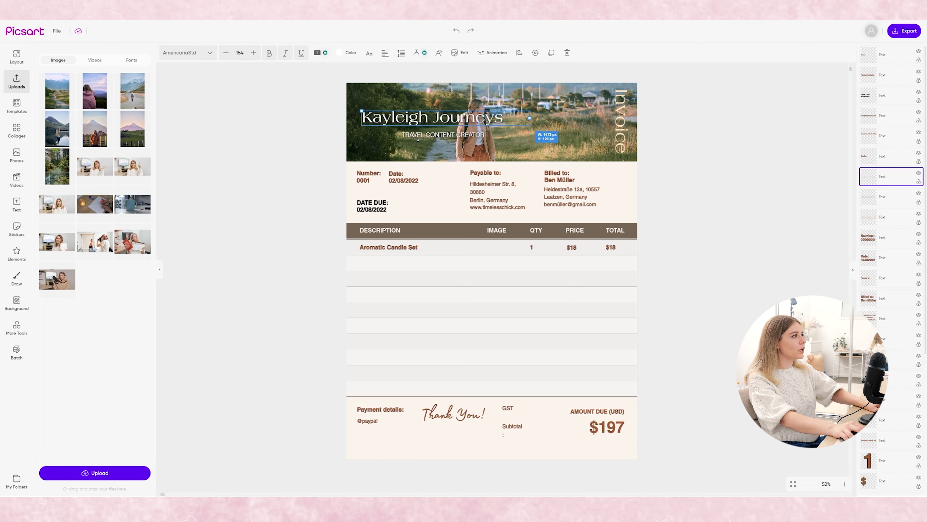
pyautogui.click(298, 143)
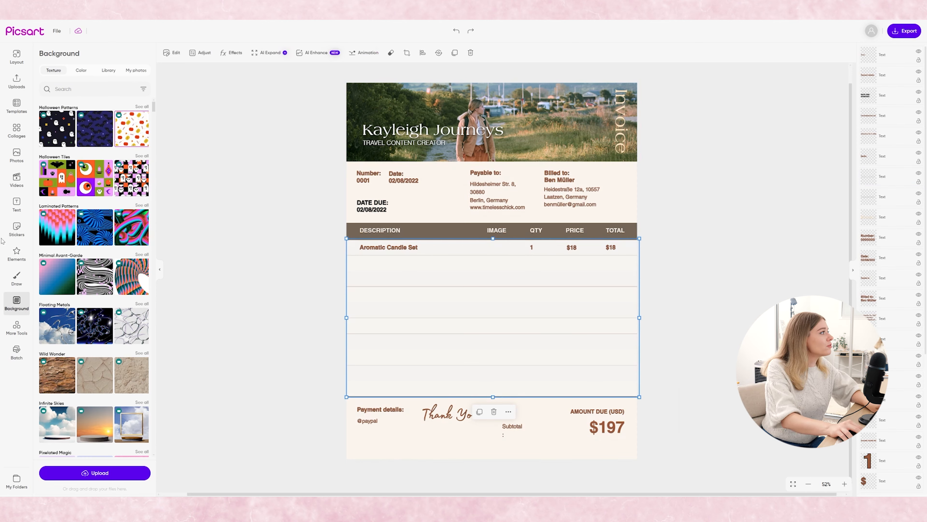
# Try Serene Autumn and Modern Lines textures as the invoice background, and undo the background change.
pyautogui.scroll(-2, 90, 258)
pyautogui.scroll(-3, 90, 257)
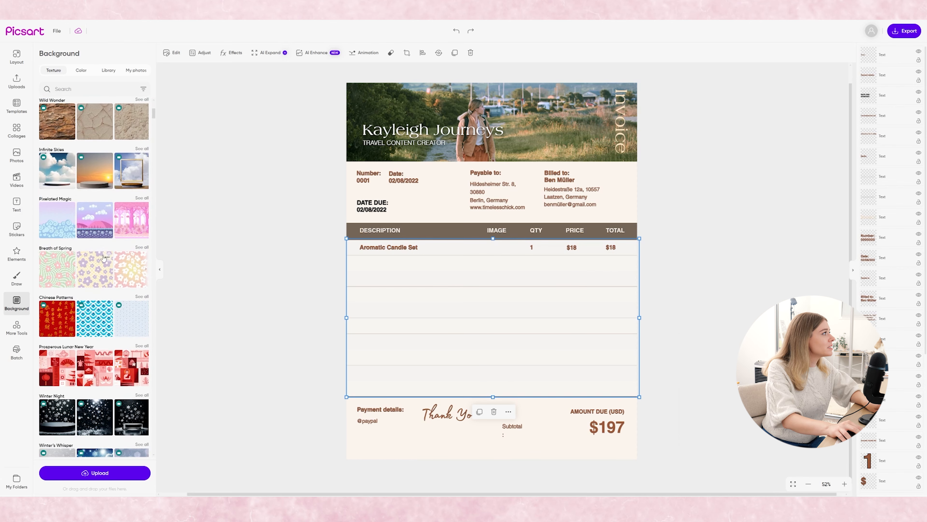
pyautogui.click(143, 306)
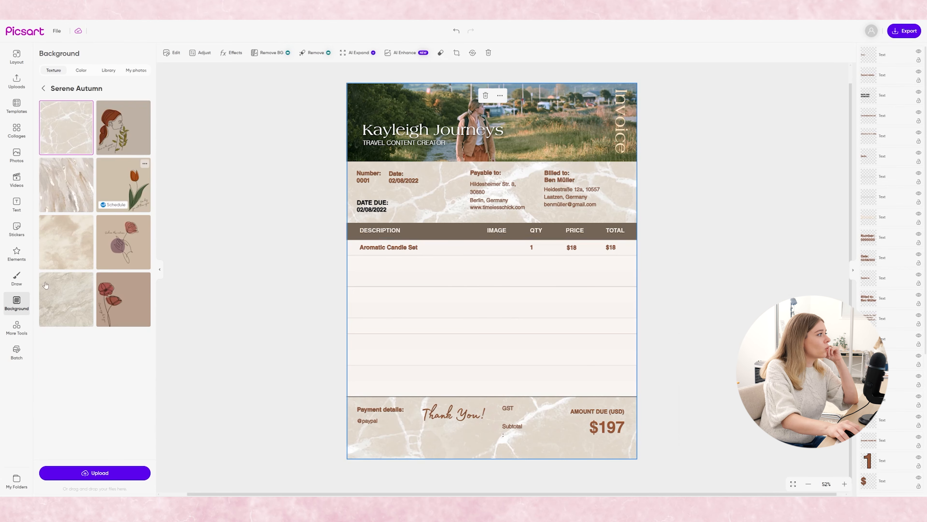
pyautogui.click(75, 297)
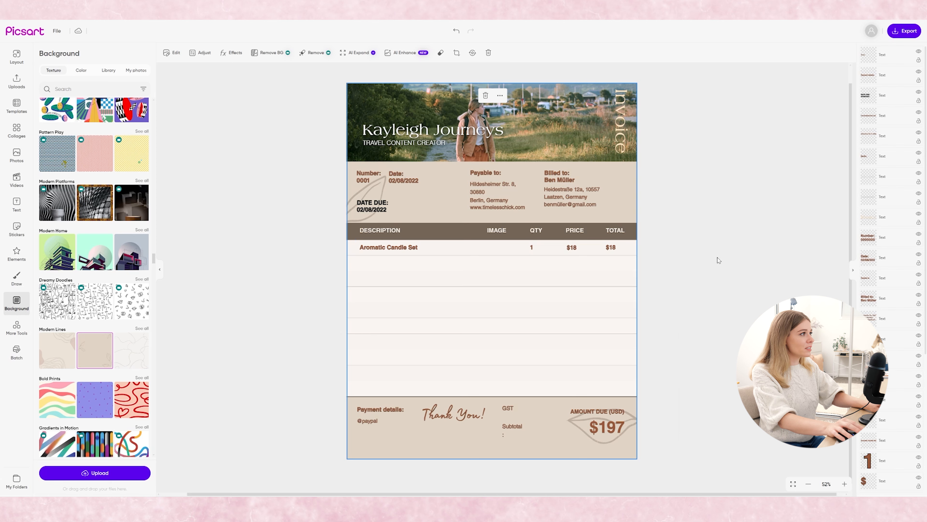
pyautogui.hotkey('ctrl', 'z')
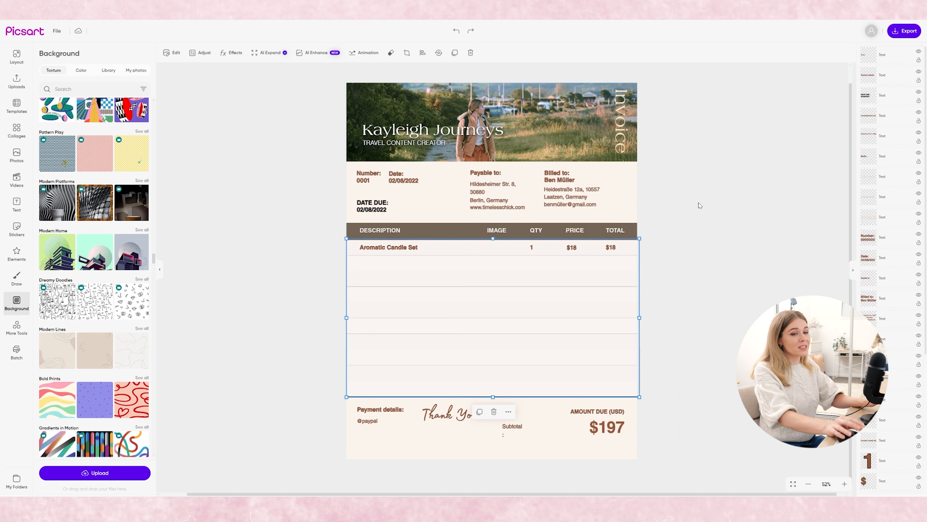
pyautogui.click(699, 206)
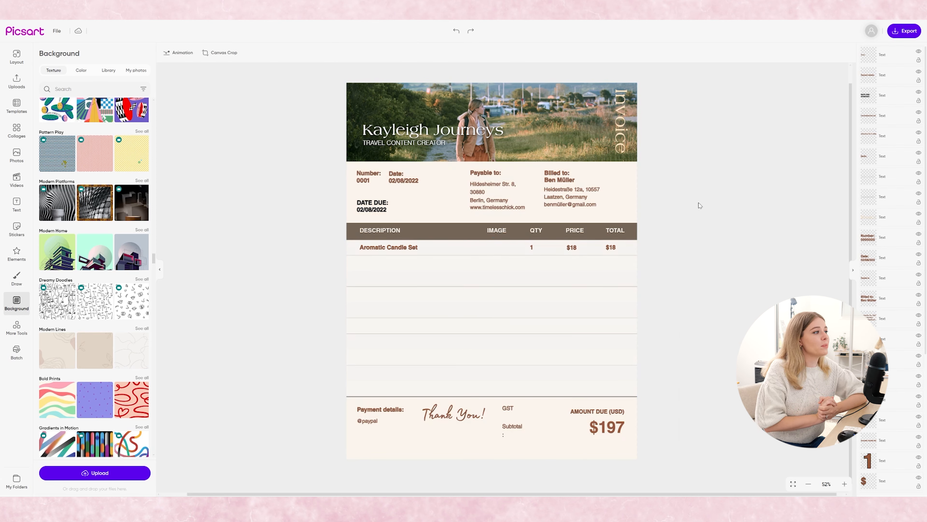